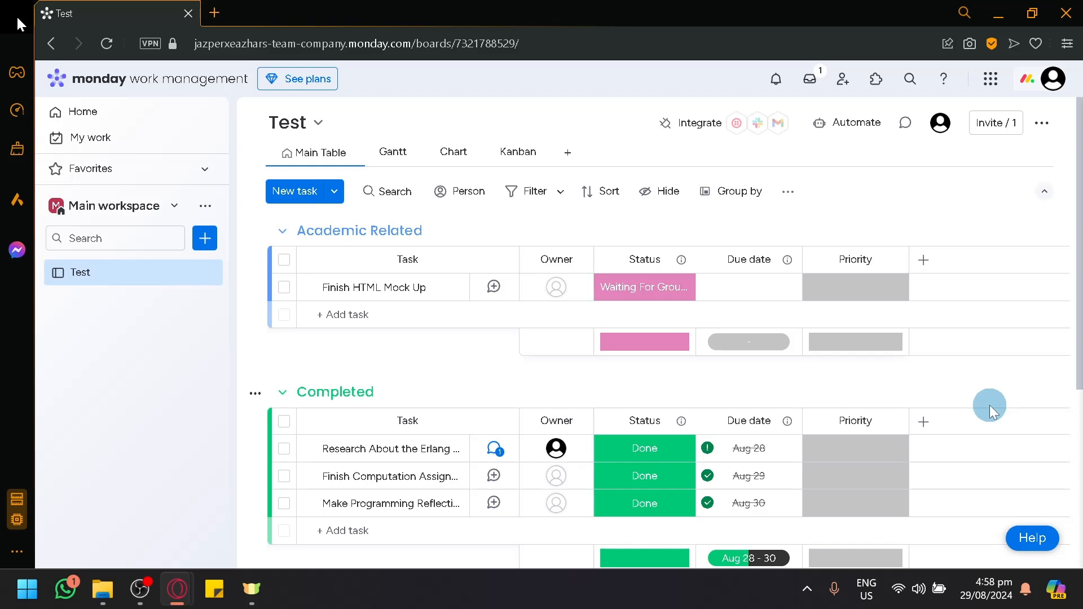
Step: Create a board named Sales in the main workspace, with Main privacy and Budgets as what it manages
scroll(989, 405, down, 5)
scroll(977, 401, up, 5)
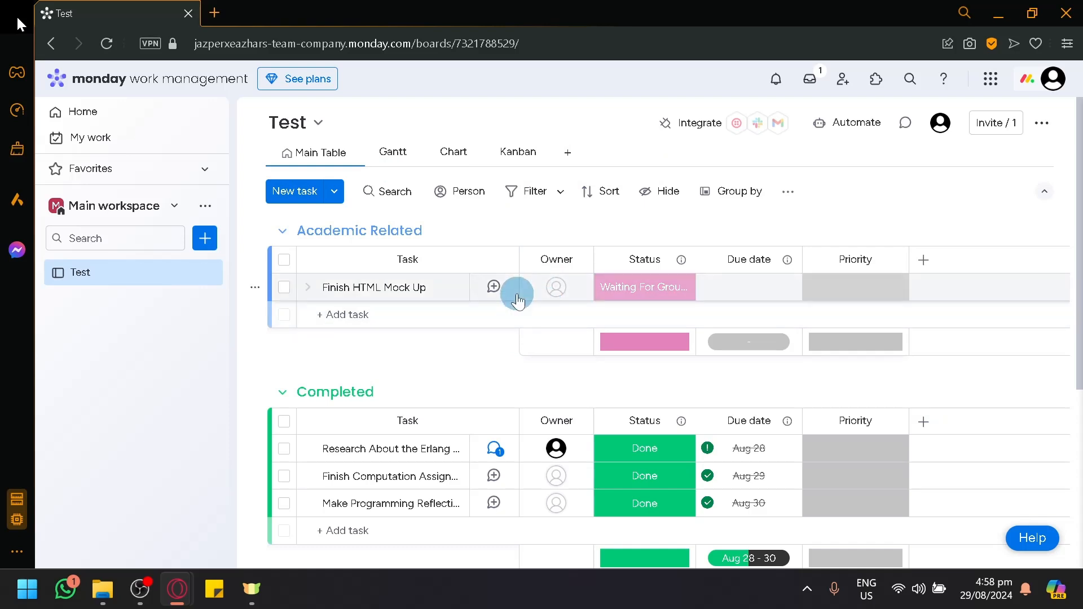
click(218, 246)
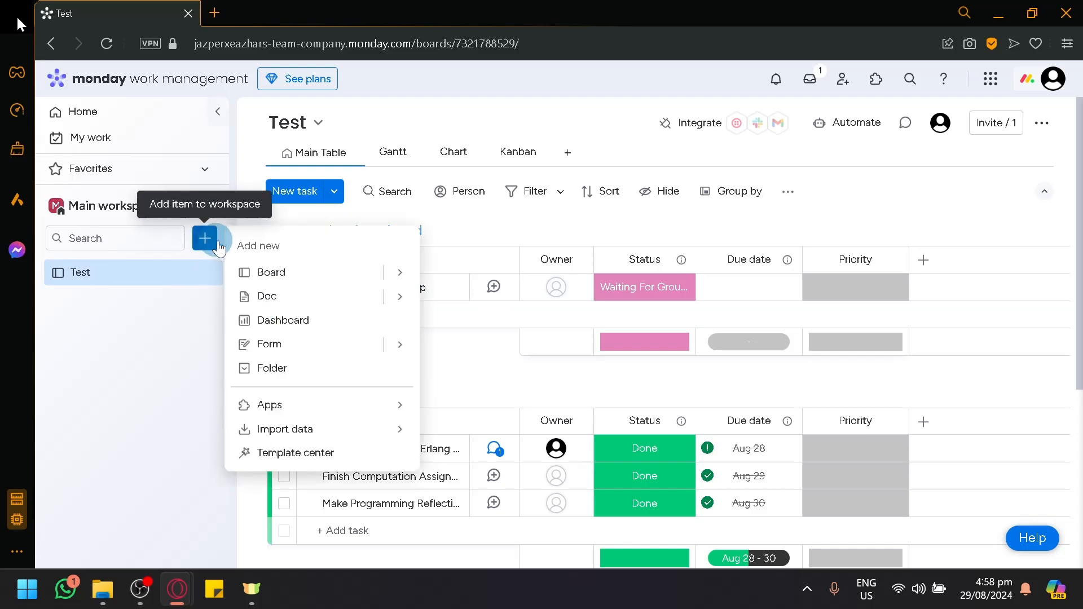
click(270, 273)
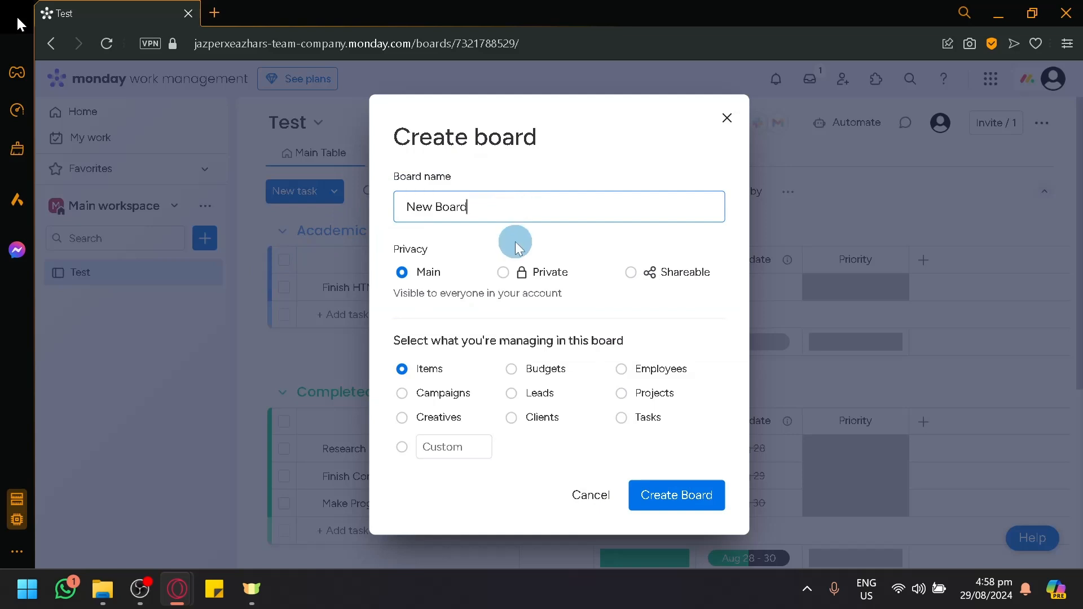
text(Sales)
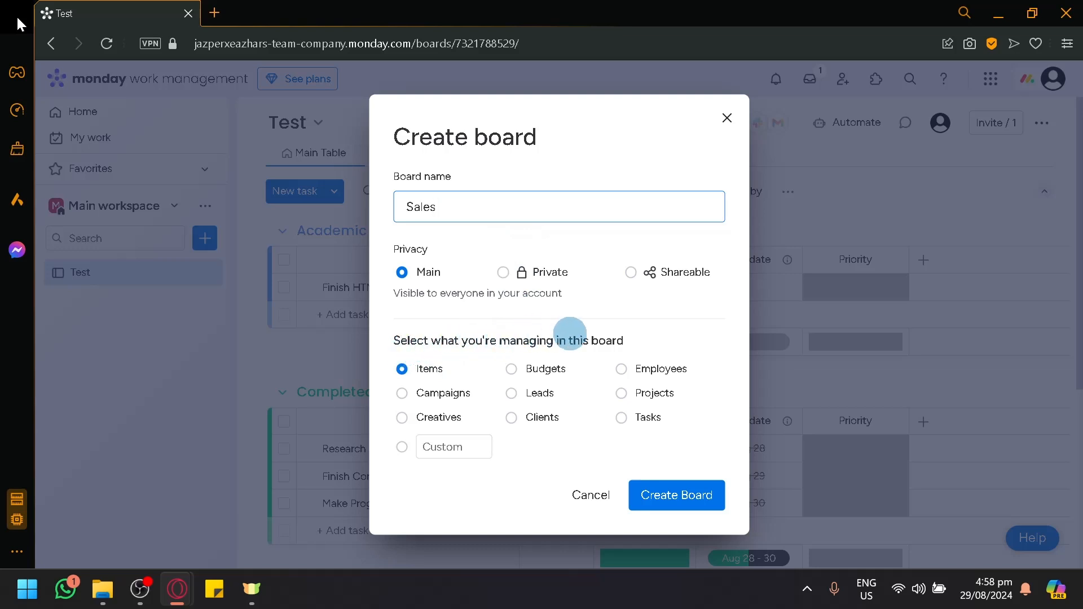
click(511, 369)
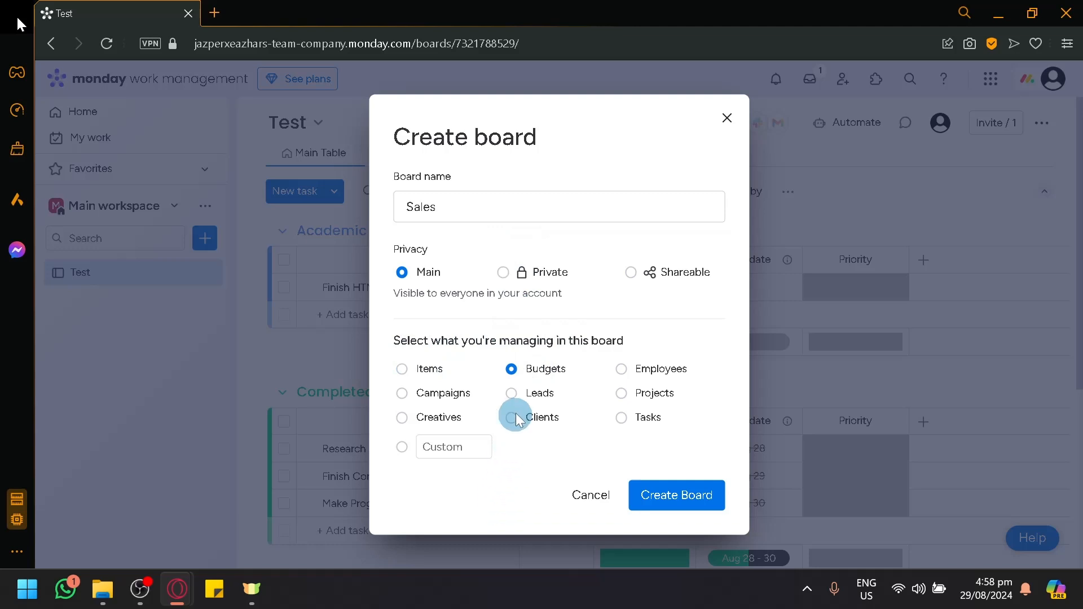
click(417, 369)
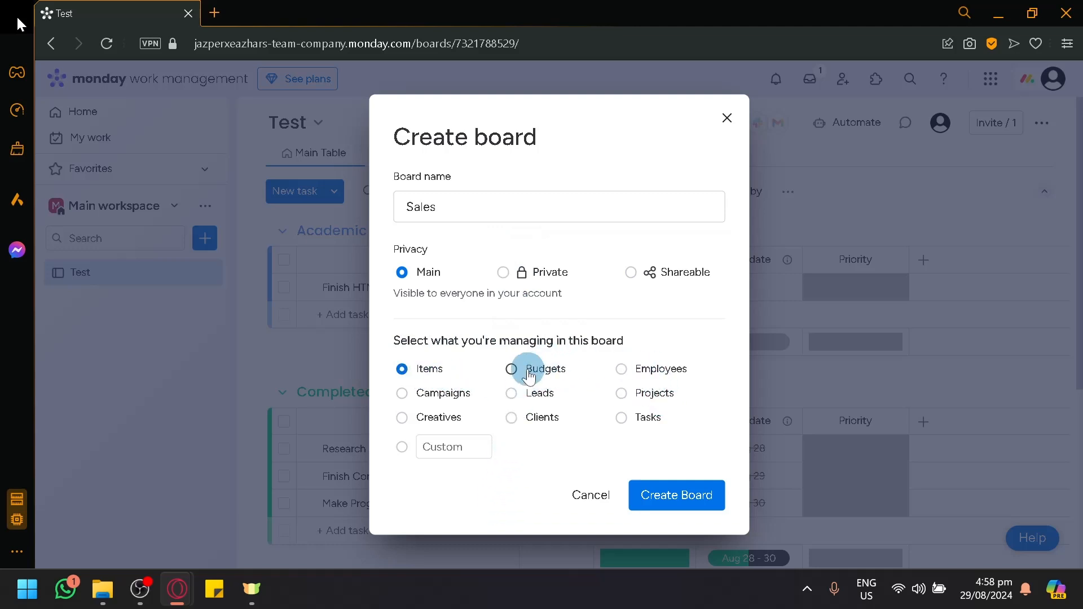
click(678, 507)
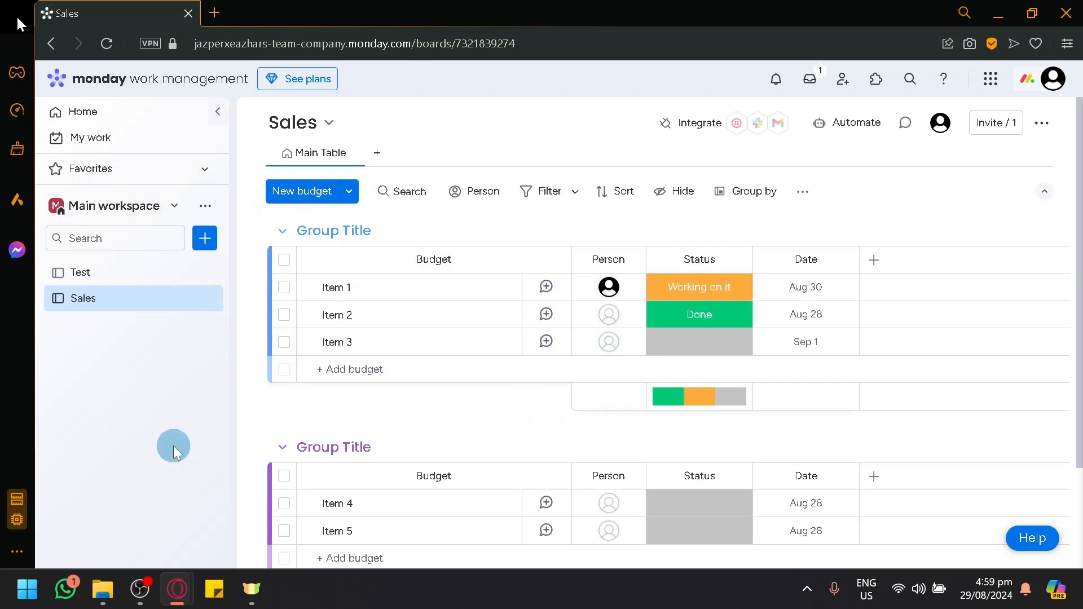
Step: Look through the groups and tasks of the Test board as a reference and return to the Sales board
click(121, 272)
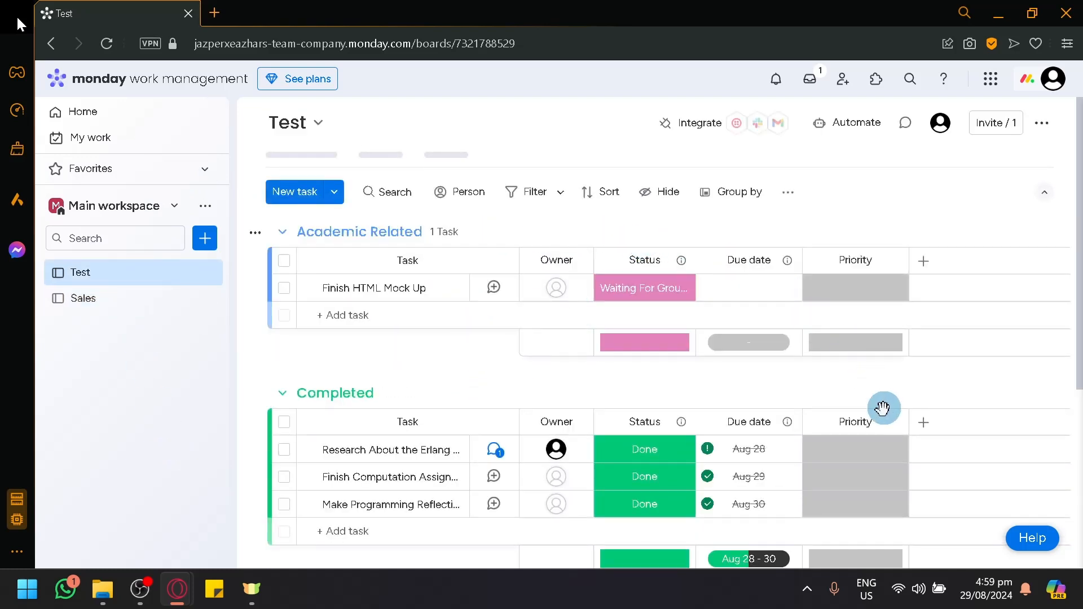
scroll(822, 454, down, 3)
scroll(817, 447, up, 3)
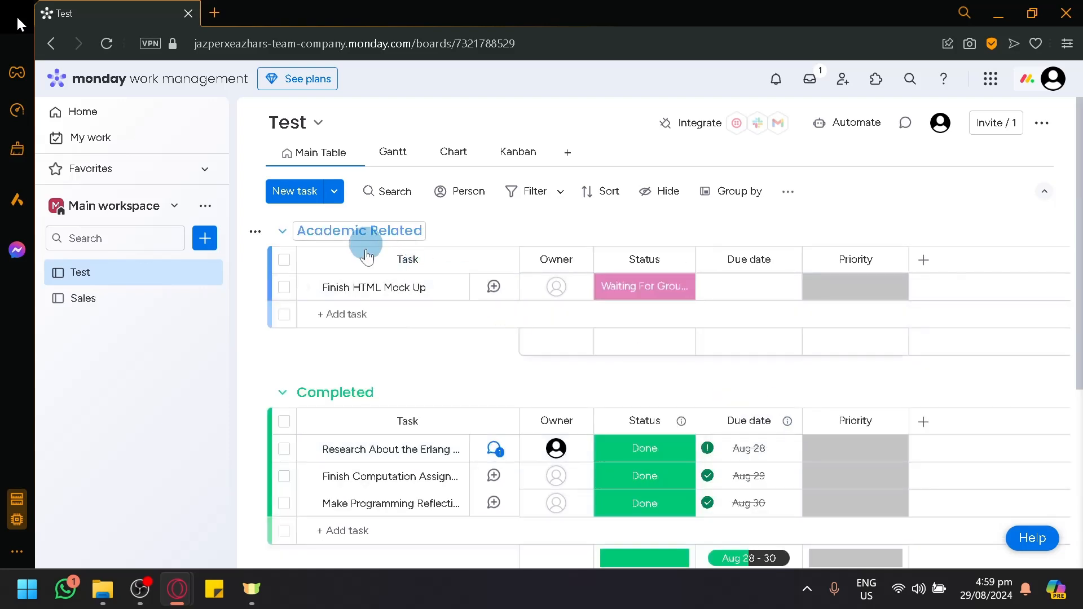
scroll(413, 356, down, 3)
scroll(413, 356, up, 3)
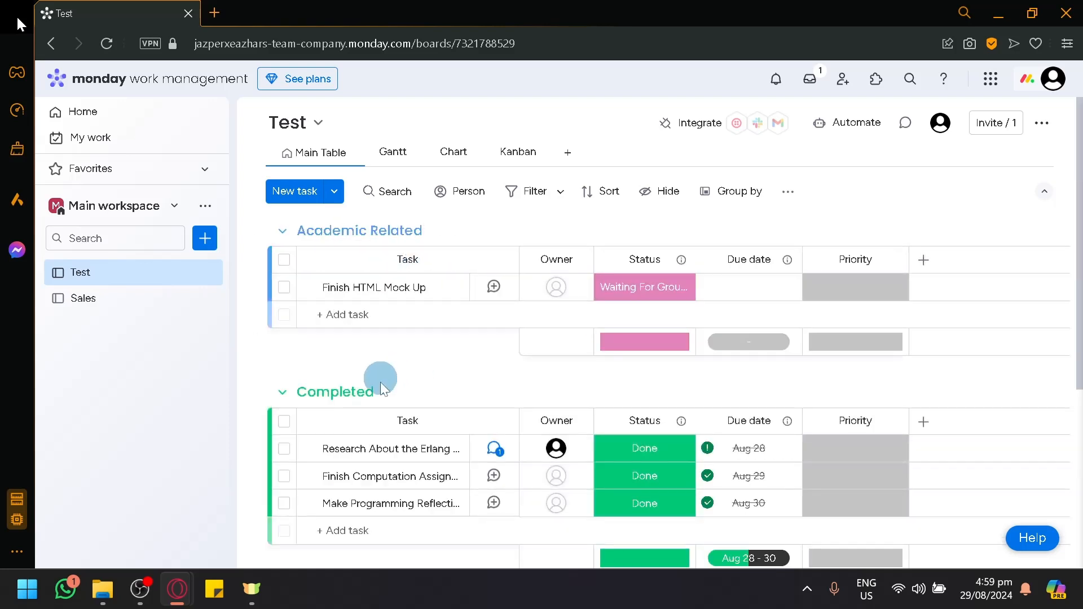
click(135, 300)
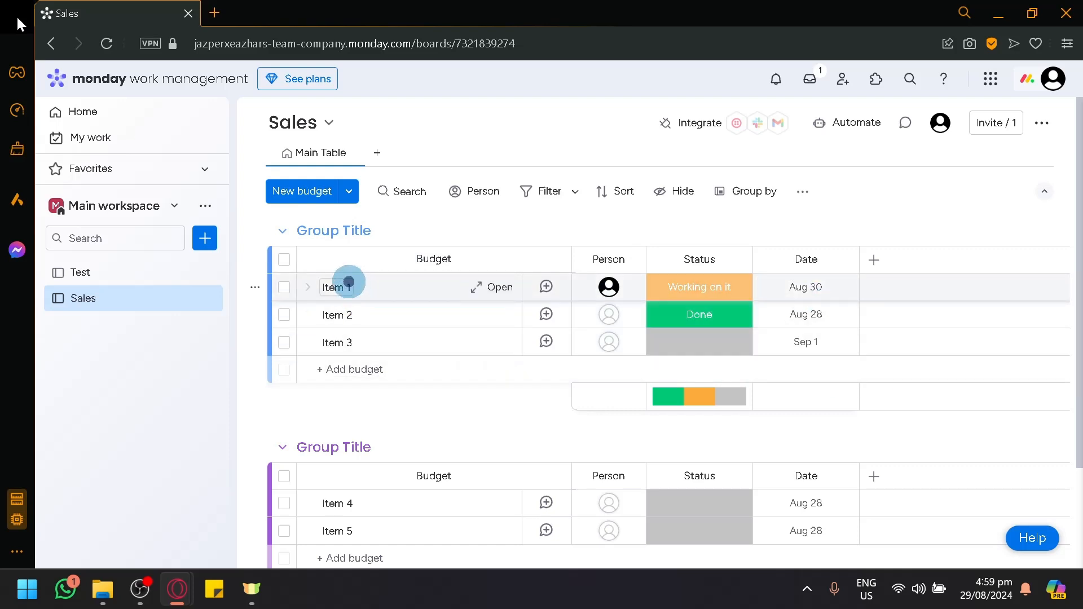
Step: Rename the first group of the Sales board to Business Deals, correcting the spelling of its first word
click(353, 288)
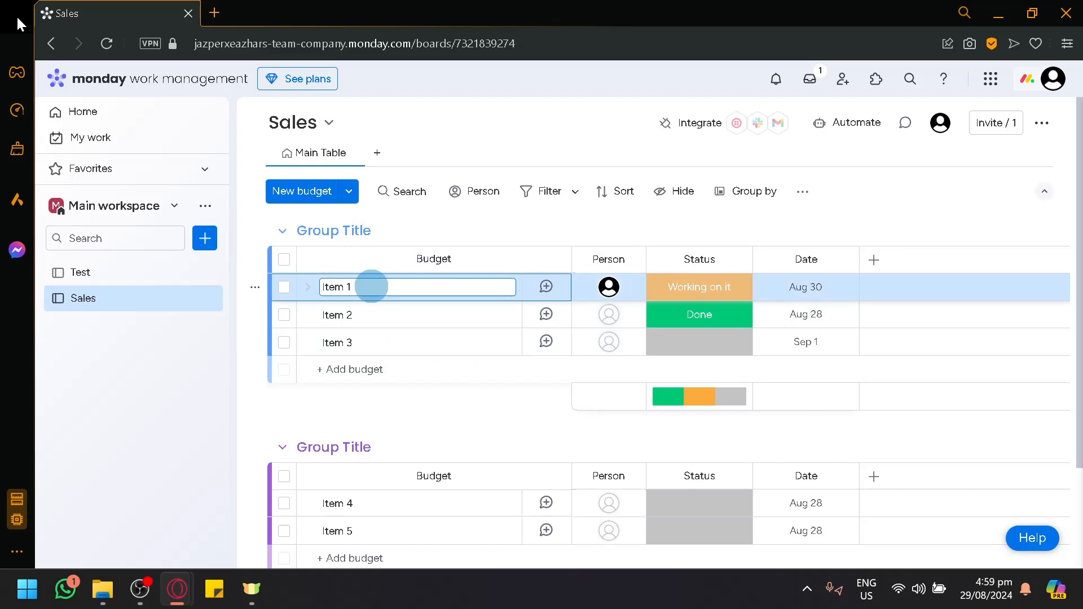
drag(380, 285, 309, 285)
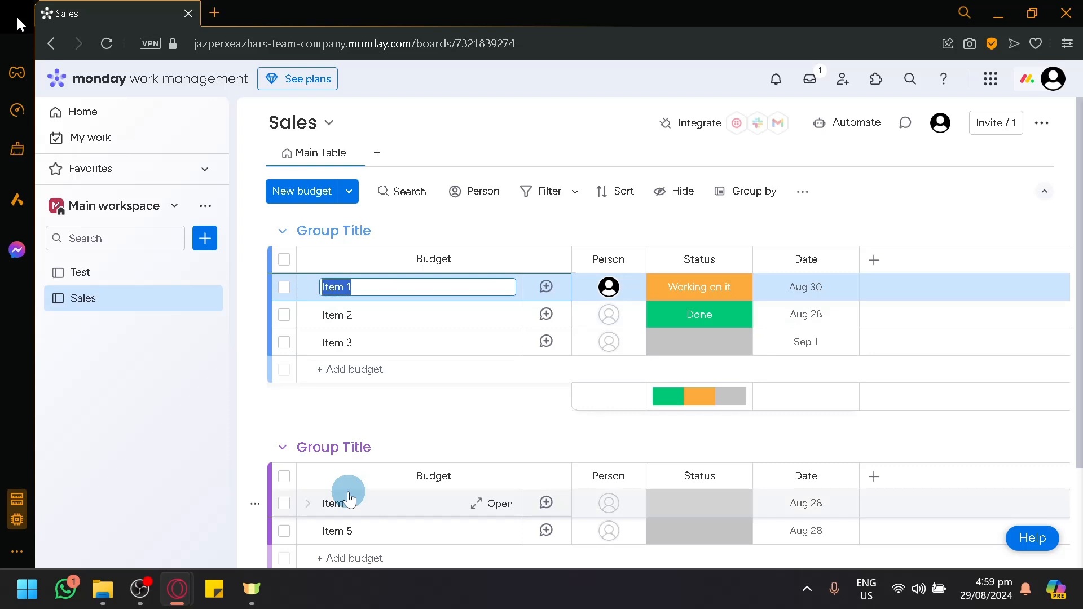
click(349, 230)
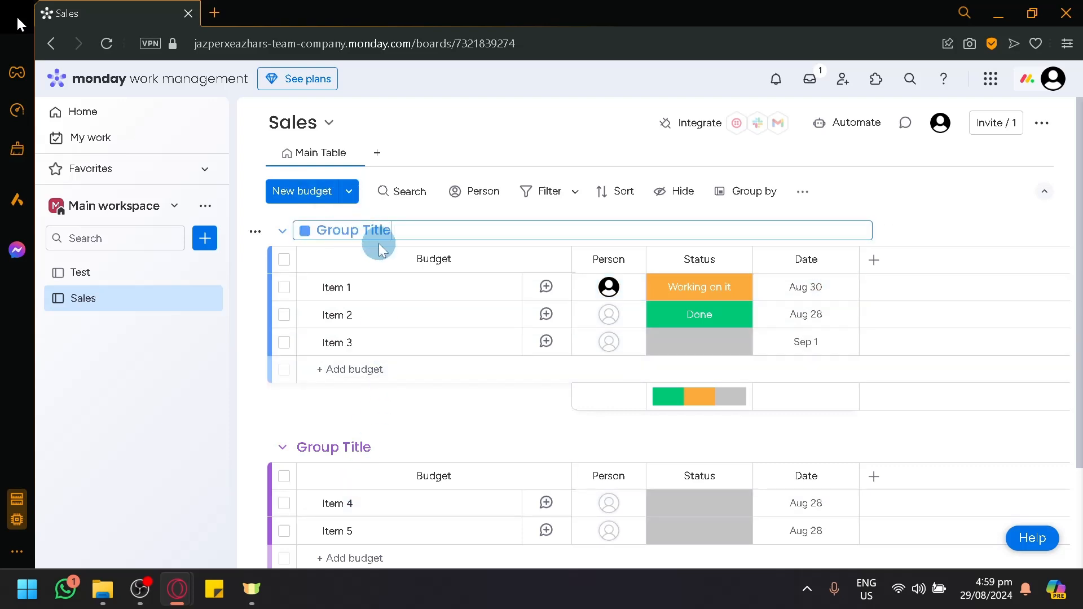
key(ctrl+a)
text(B)
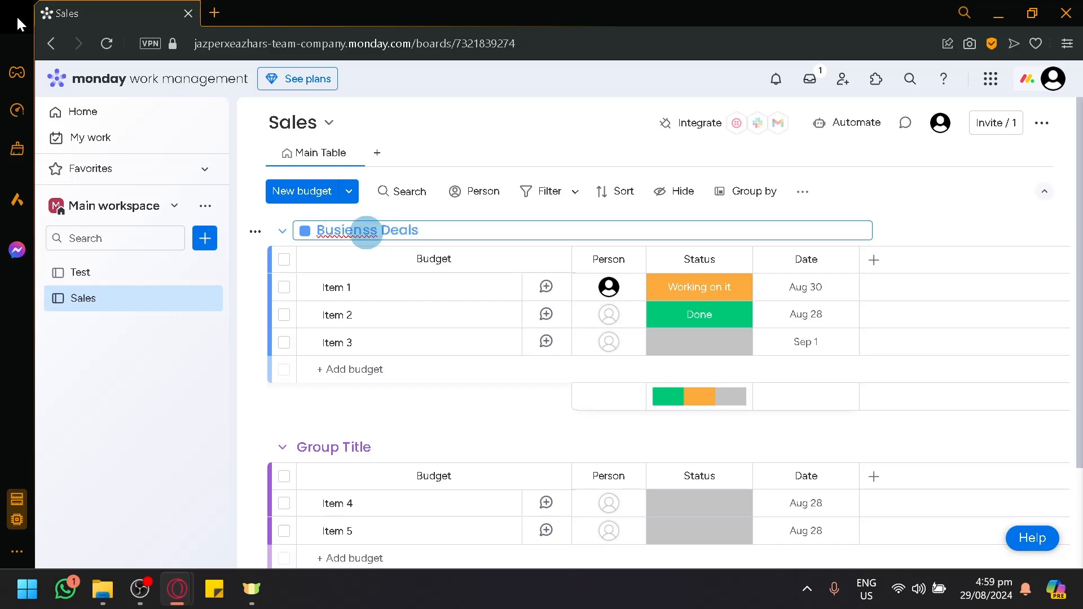
right_click(361, 230)
click(405, 251)
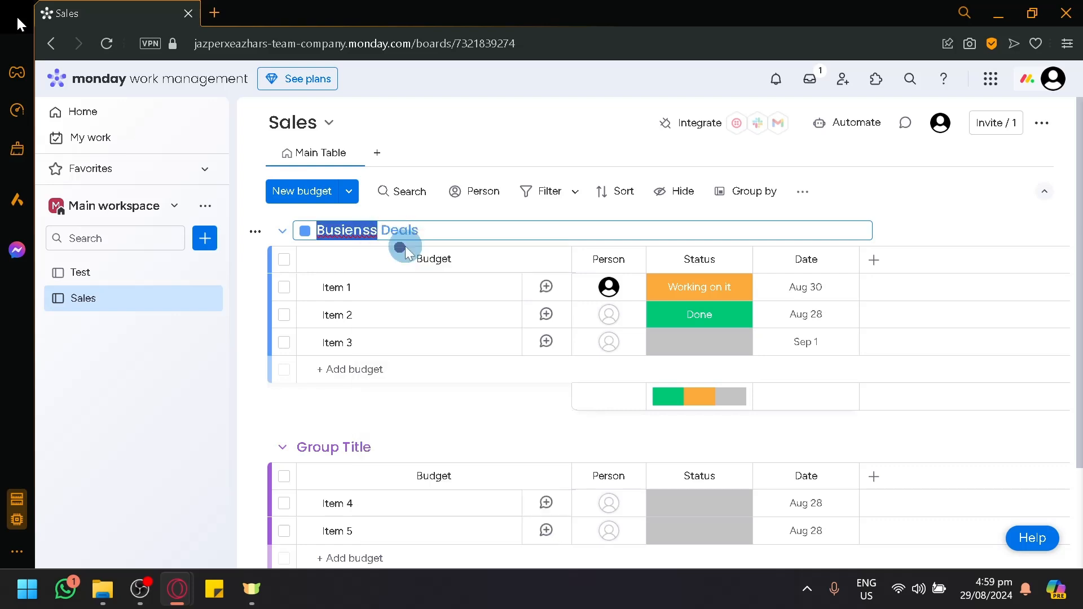
click(426, 416)
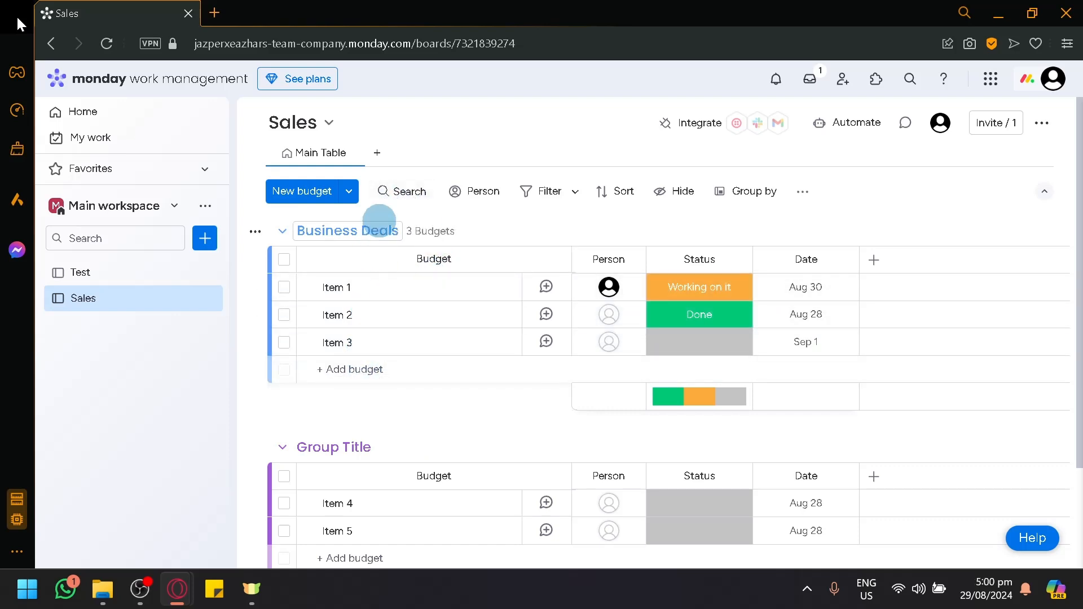
Step: Rename the second group, which holds Item 4 and Item 5, to Future Expenses
click(336, 448)
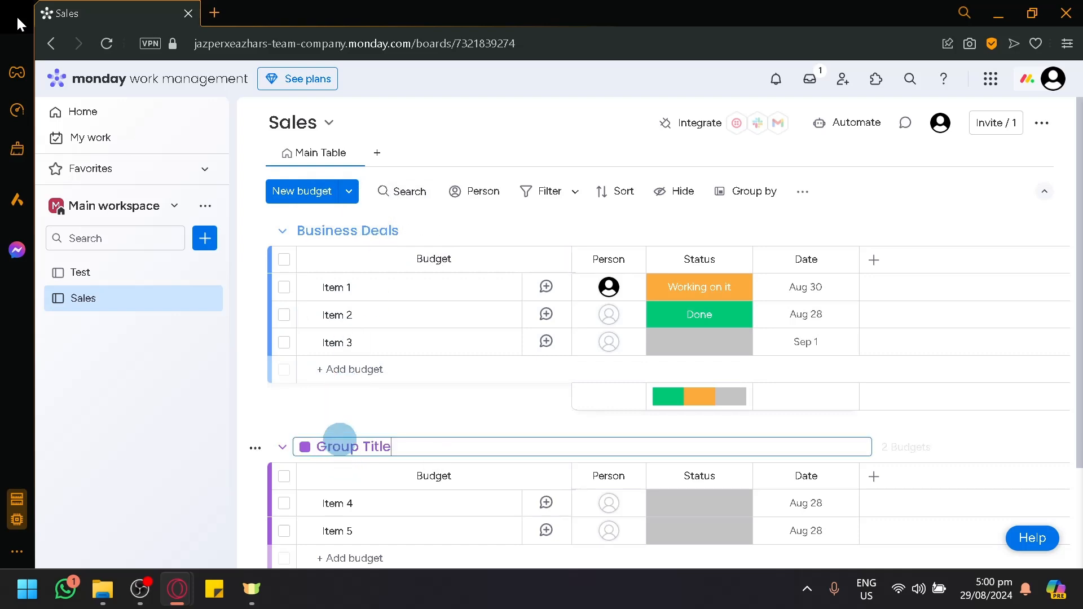
key(ctrl+a)
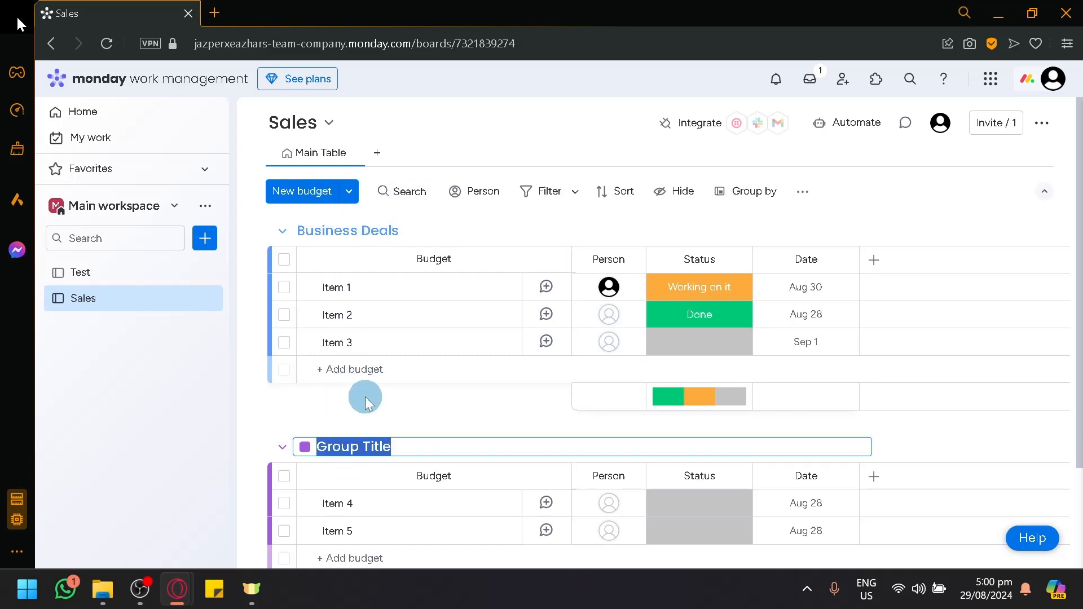
text(Future Expenses)
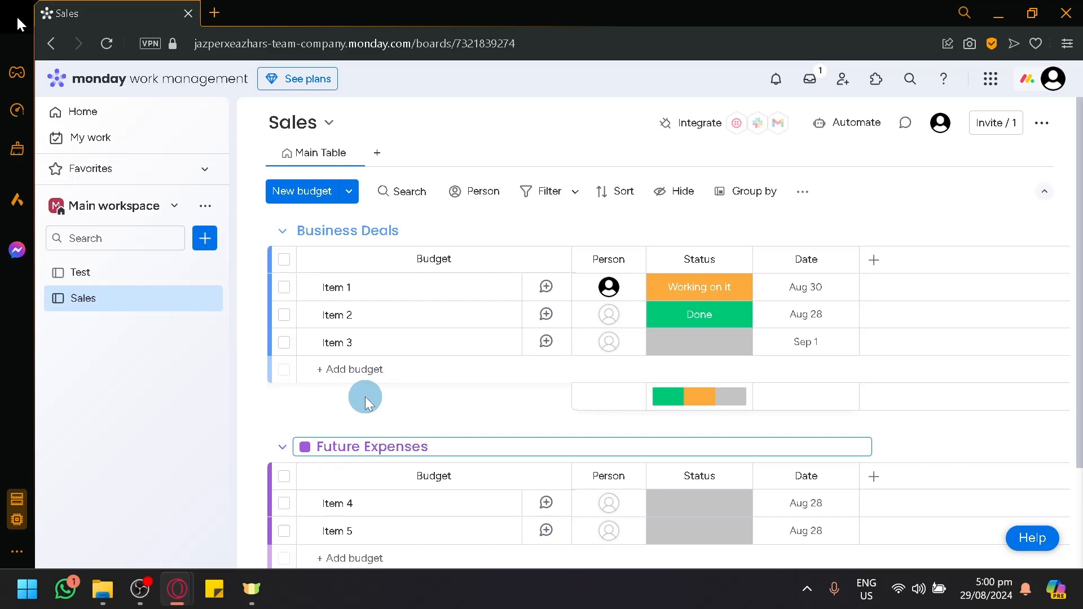
click(365, 397)
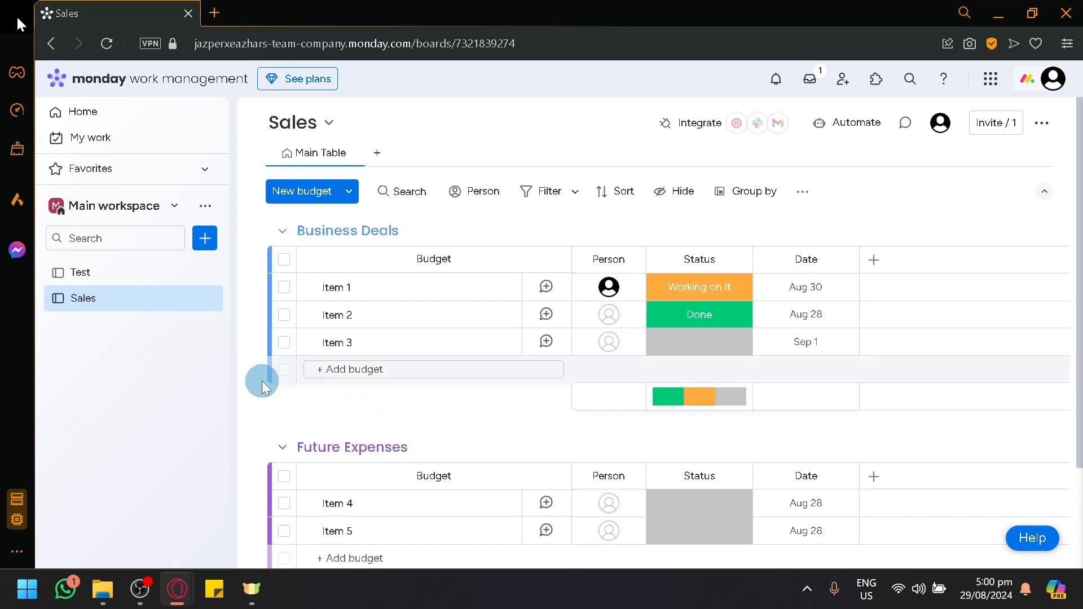
Step: Add a new group below Future Expenses and name it Future Upgrades
scroll(246, 388, down, 3)
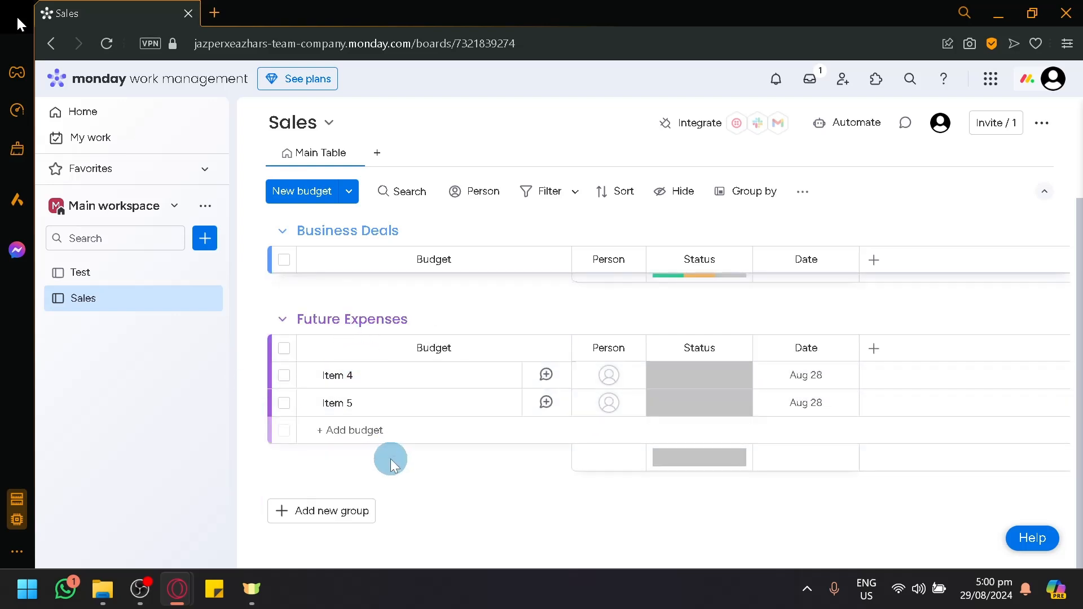
click(346, 513)
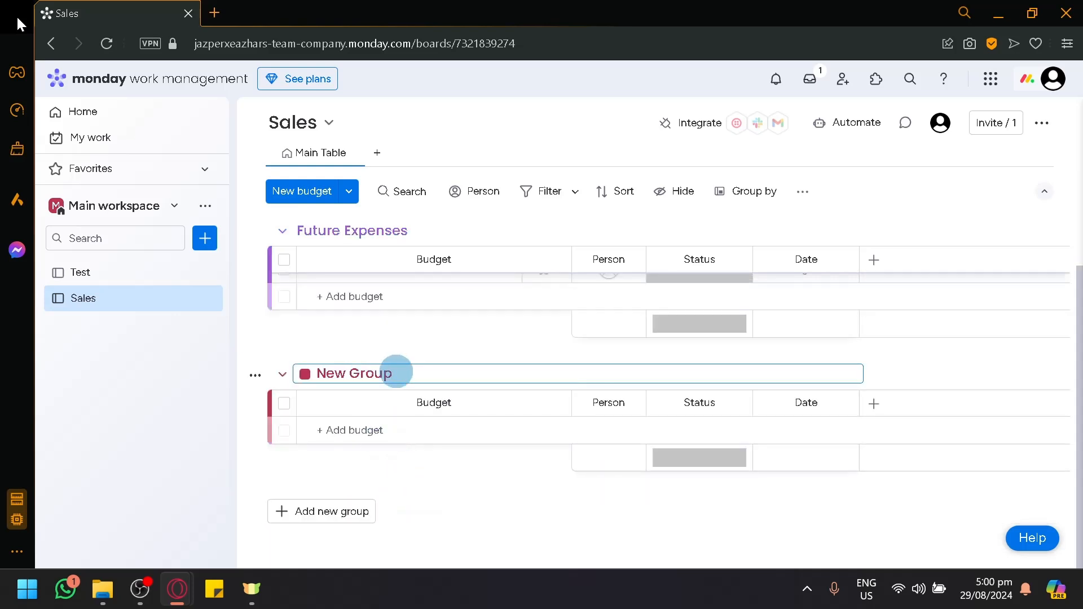
drag(397, 372, 314, 367)
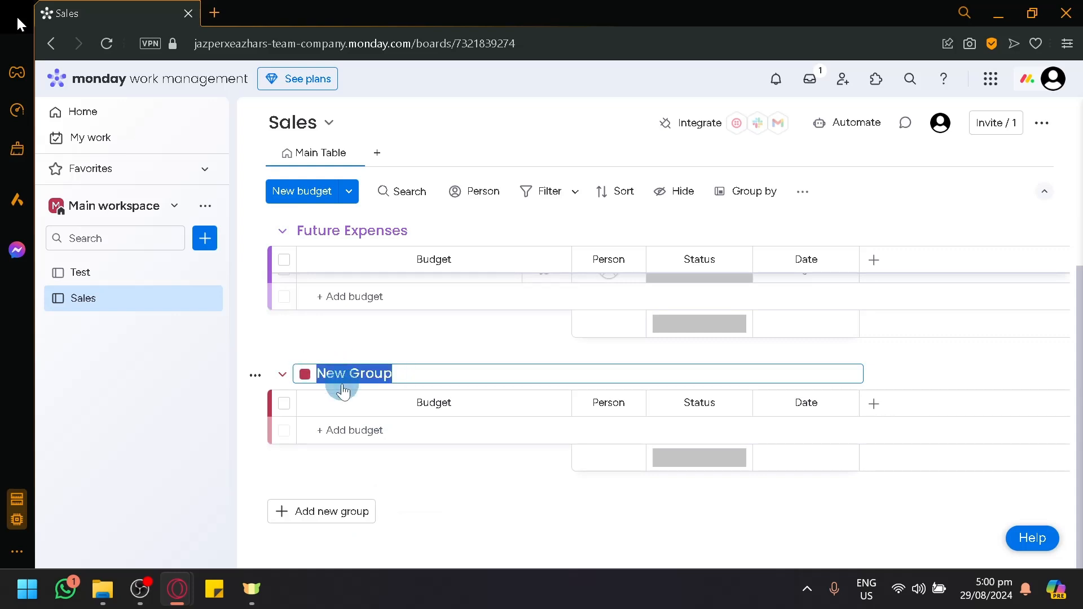
text(Future Upgrades)
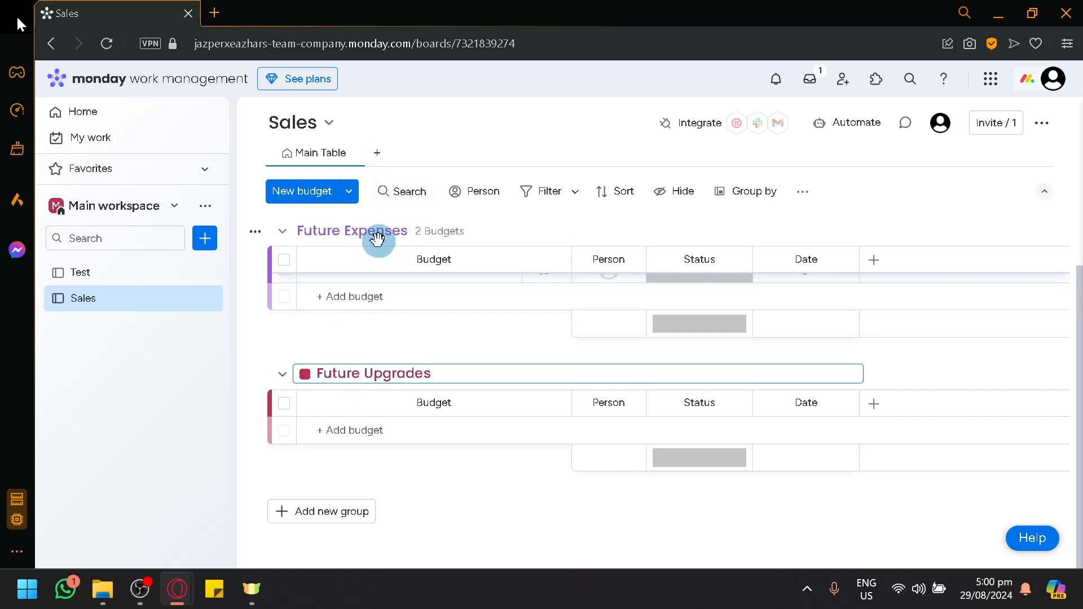
Step: In the Future Expenses group, rename Item 4 to Restock Items and Item 5 to Building
scroll(388, 352, up, 3)
click(374, 412)
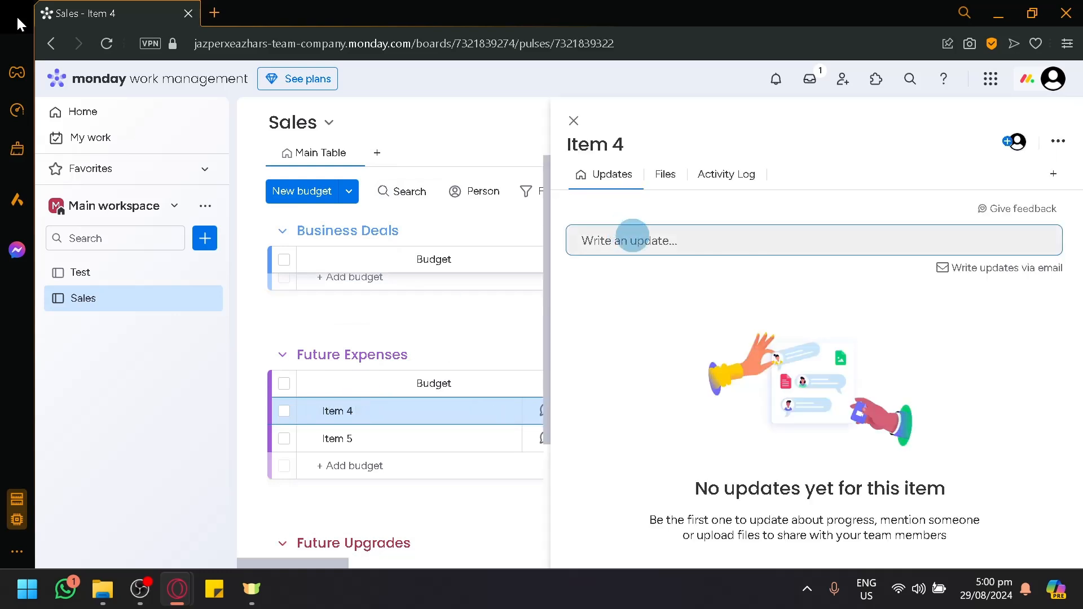
click(355, 413)
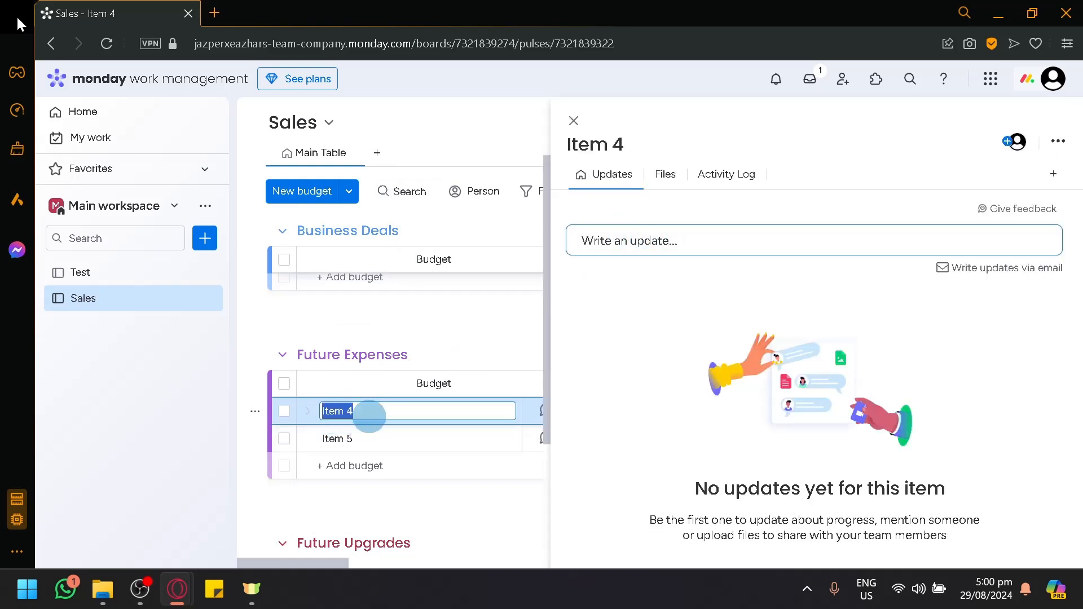
text(Restock)
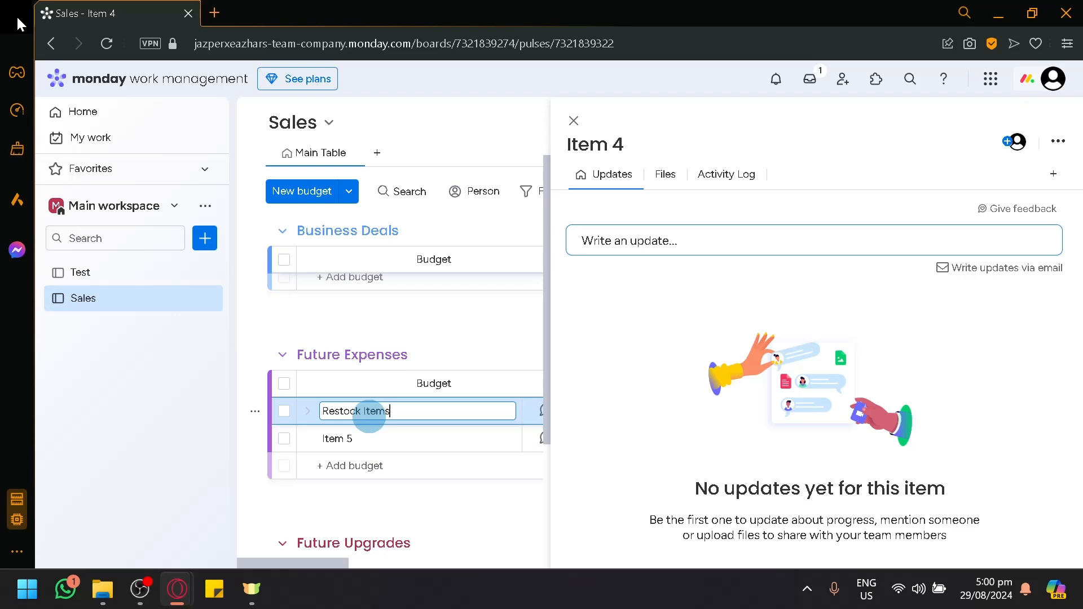
click(333, 435)
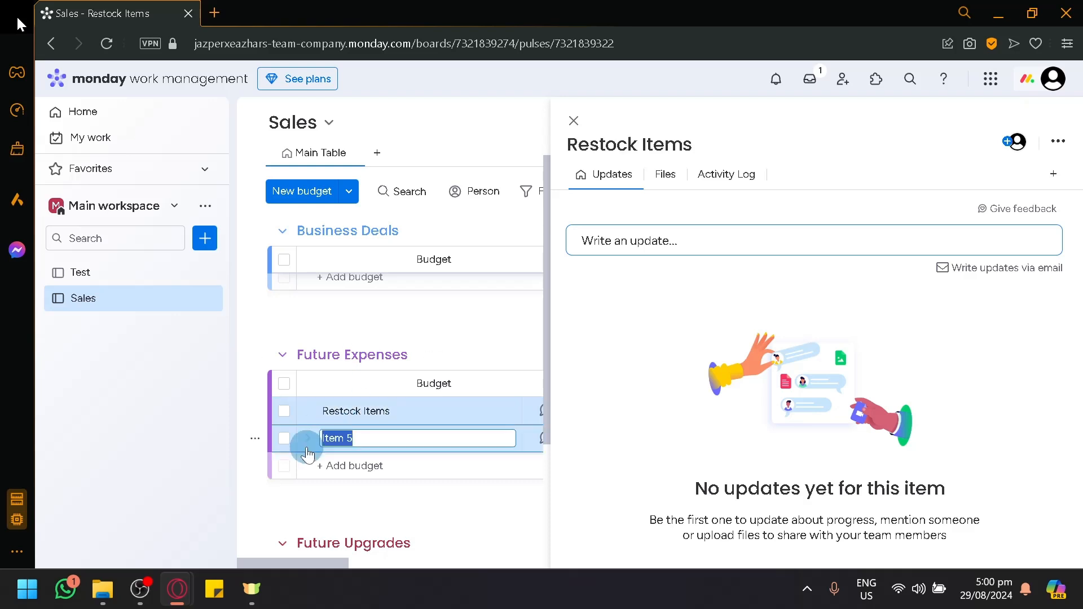
text(Building)
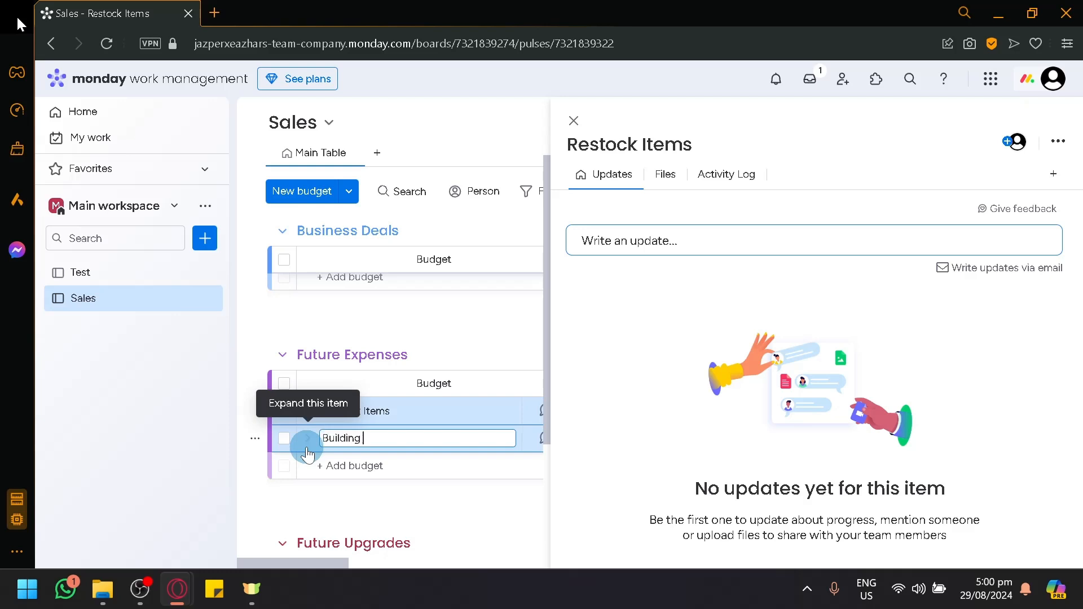
click(394, 315)
Step: Add a budget item named Upgrade Equipments to the Future Upgrades group and close the item details
scroll(389, 341, down, 3)
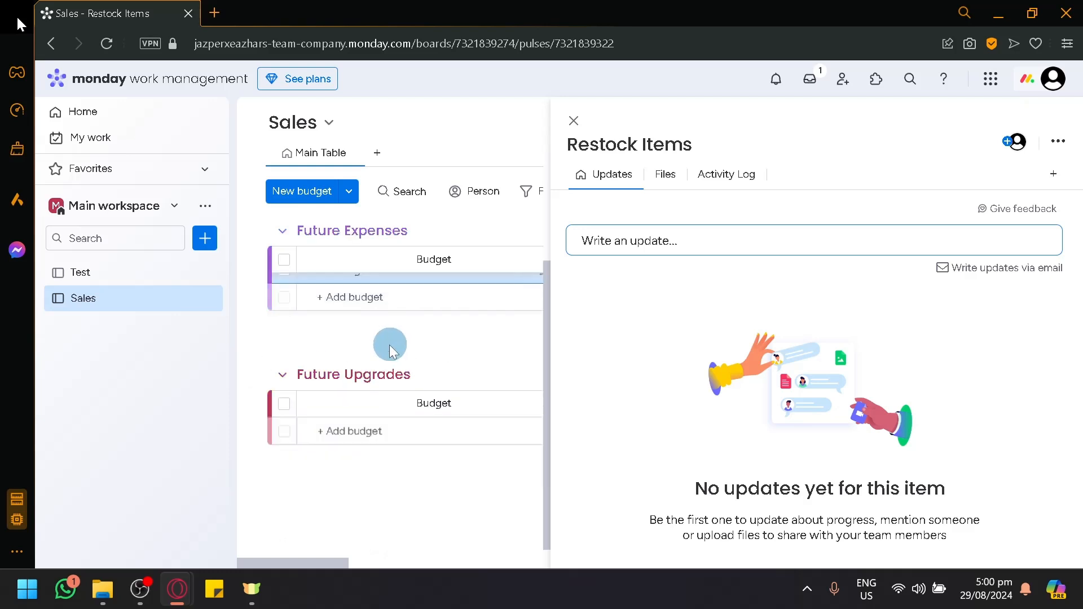
click(374, 431)
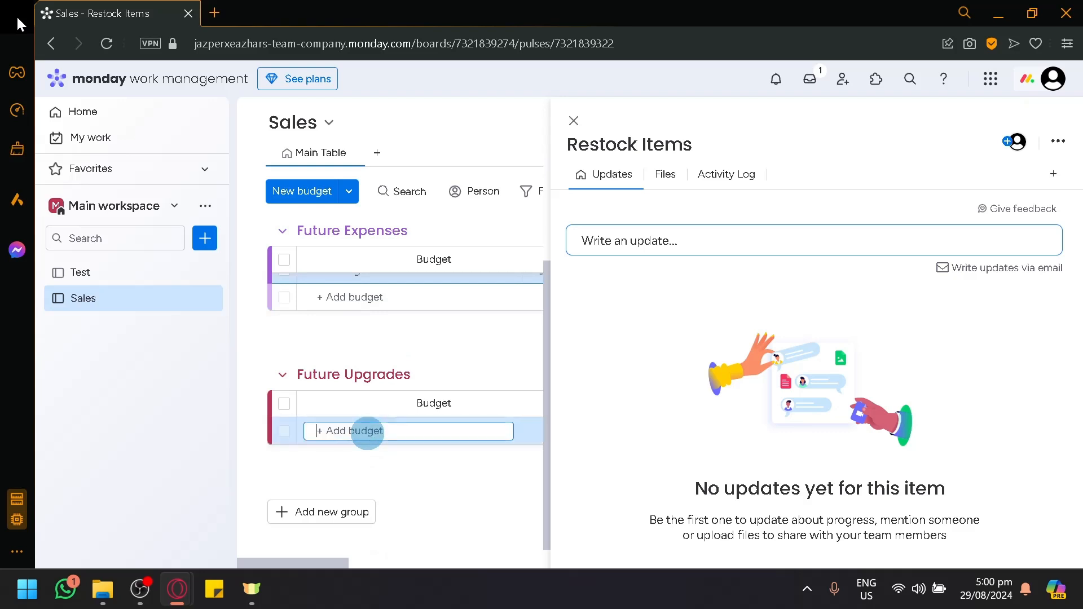
text(Up)
text(grade your)
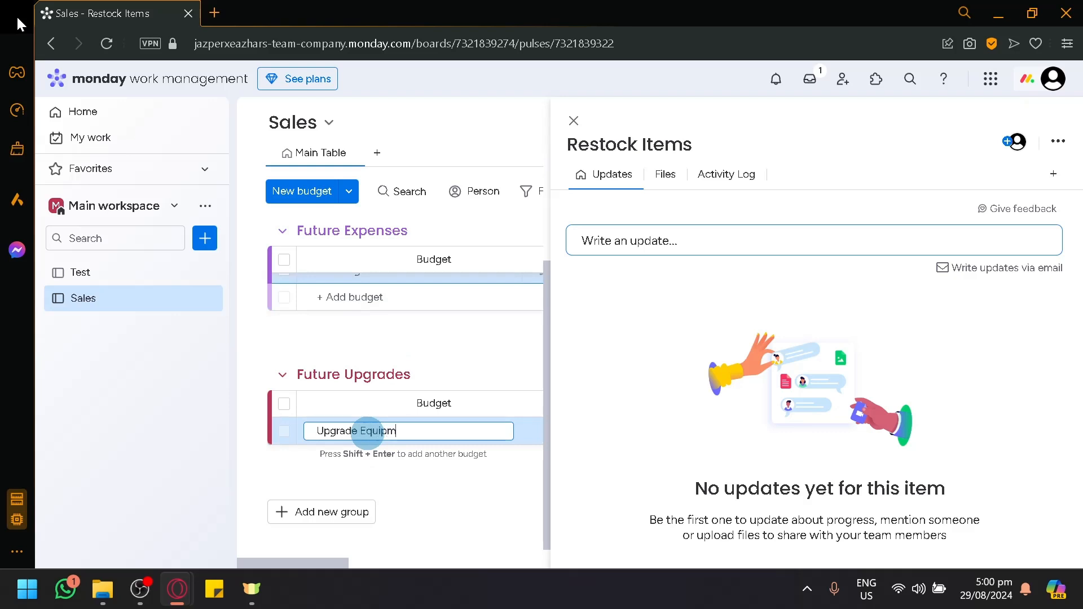
key(Return)
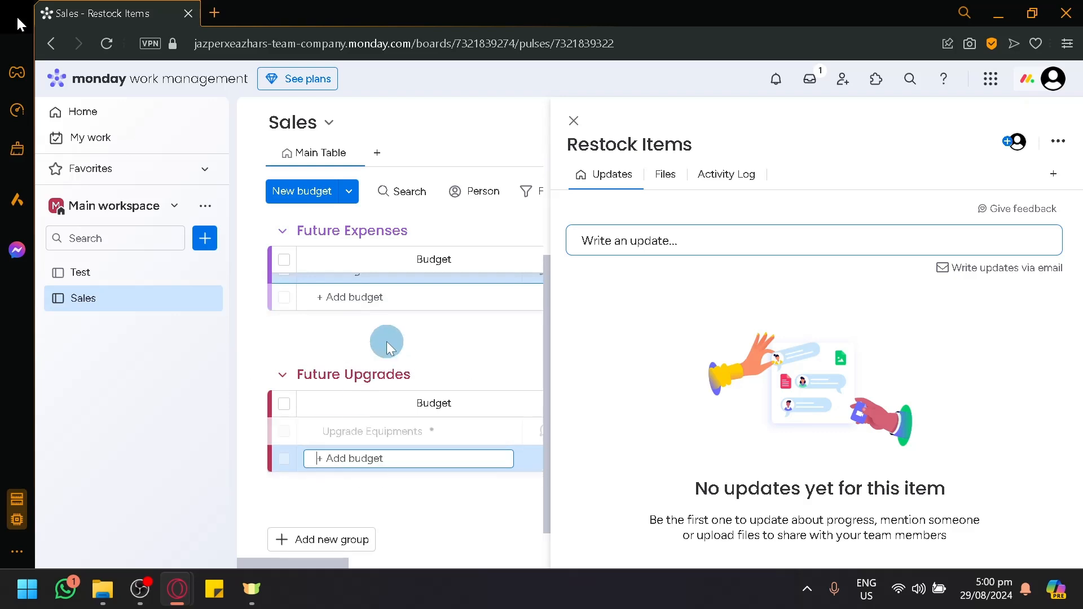
click(573, 121)
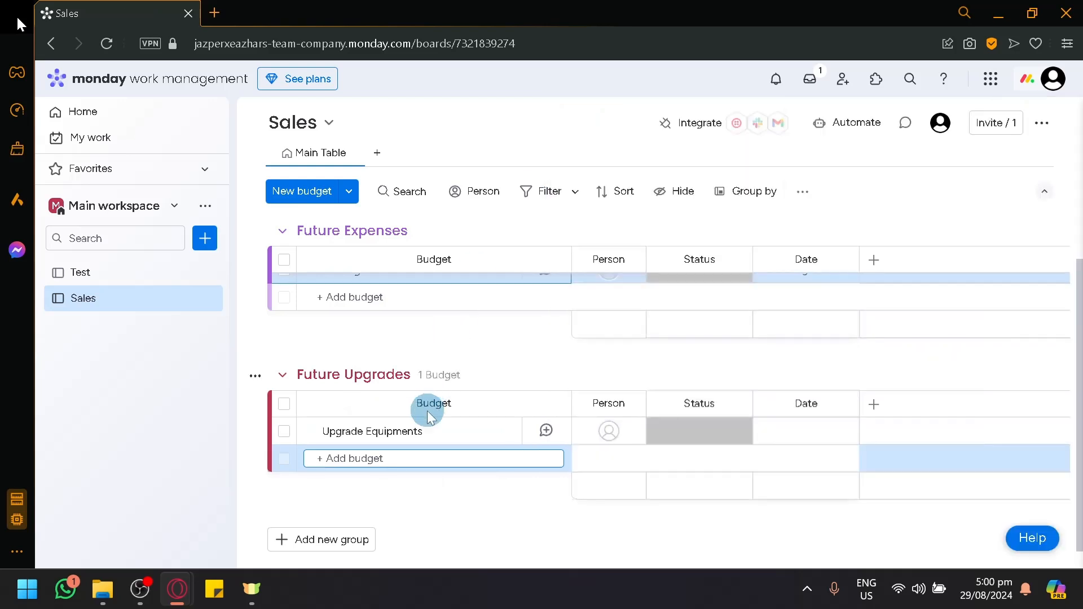
Step: In the Business Deals group, rename Item 1 to Company Partnership
scroll(428, 411, up, 5)
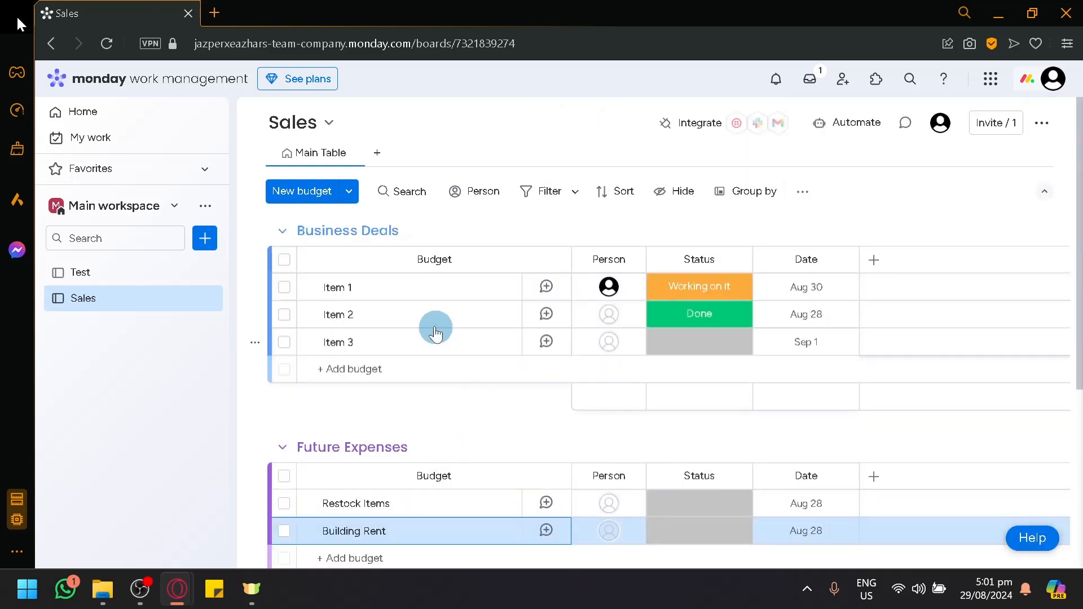
scroll(458, 435, down, 3)
scroll(367, 354, down, 2)
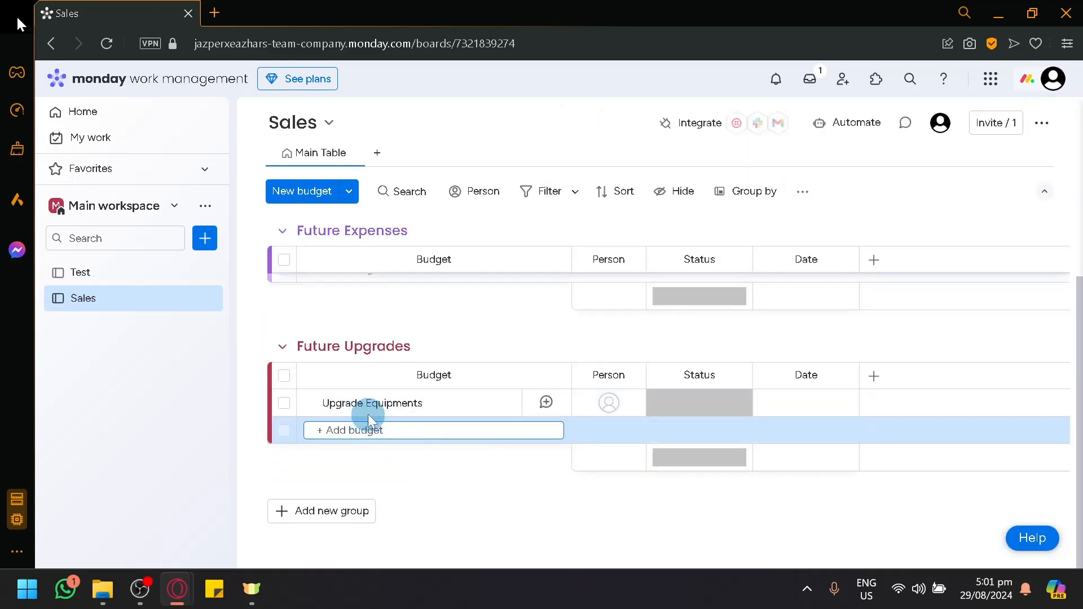
scroll(368, 415, up, 6)
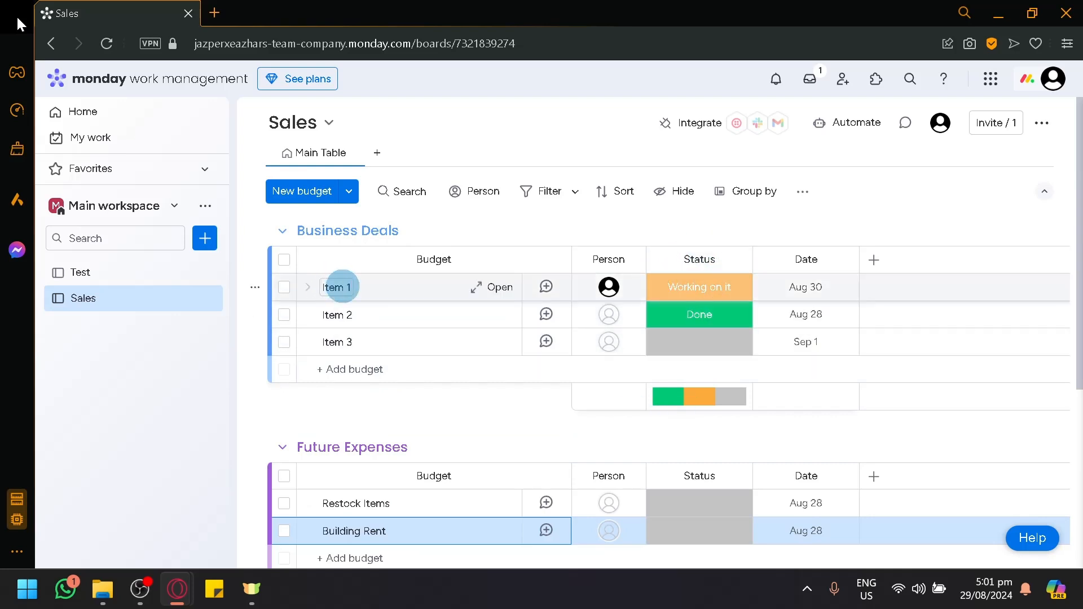
click(349, 288)
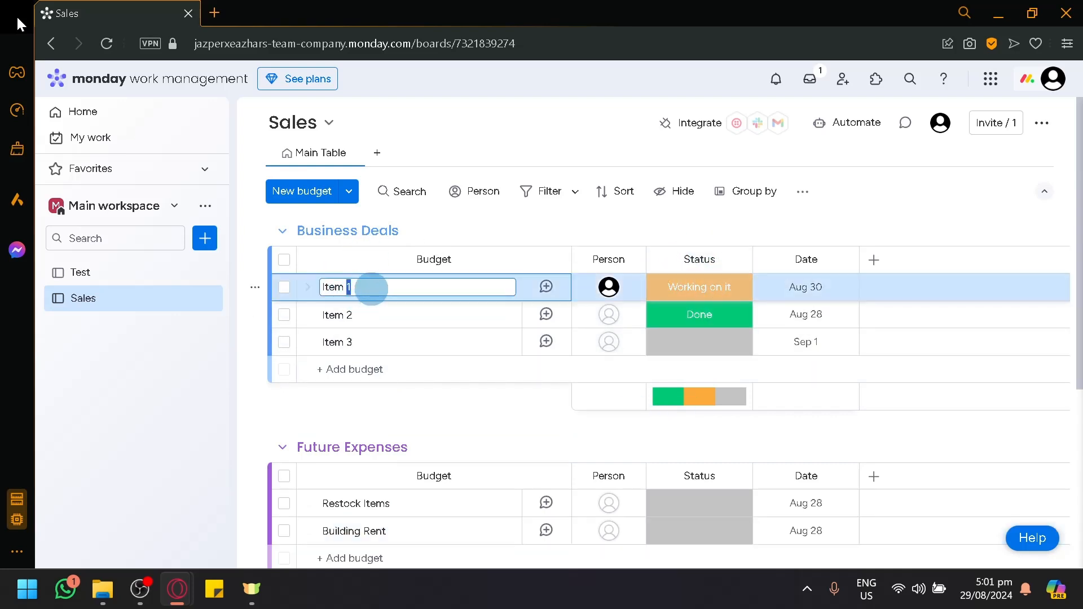
drag(375, 286, 316, 288)
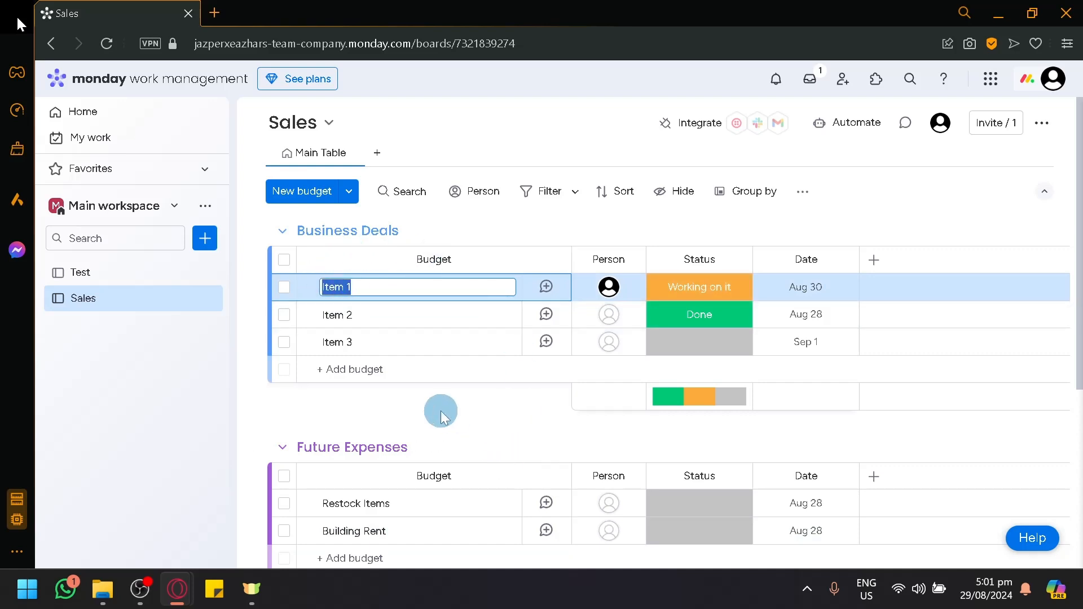
text(pany Partnership)
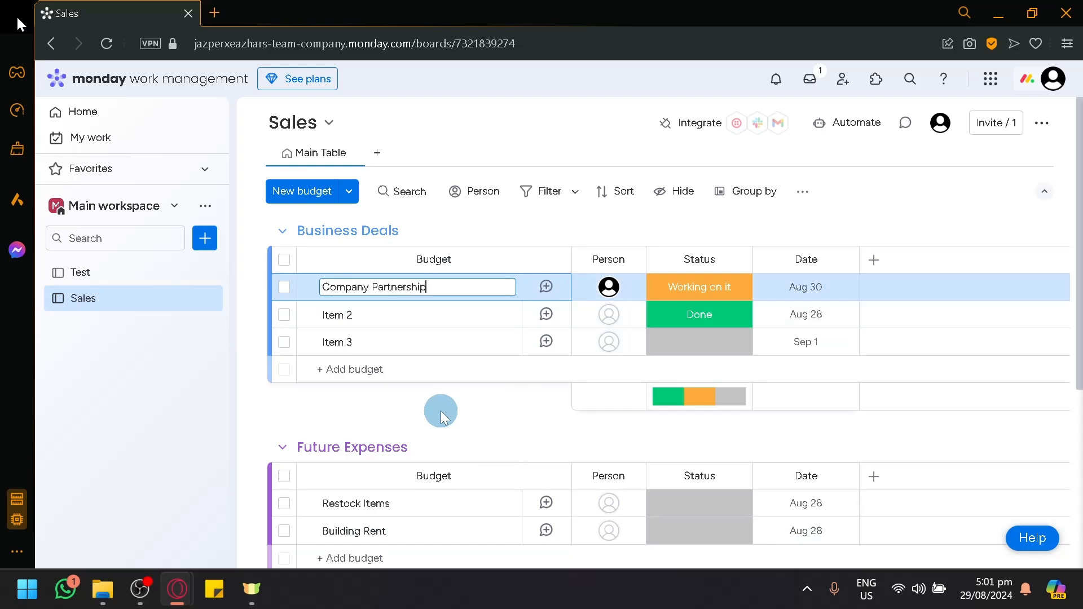
click(441, 410)
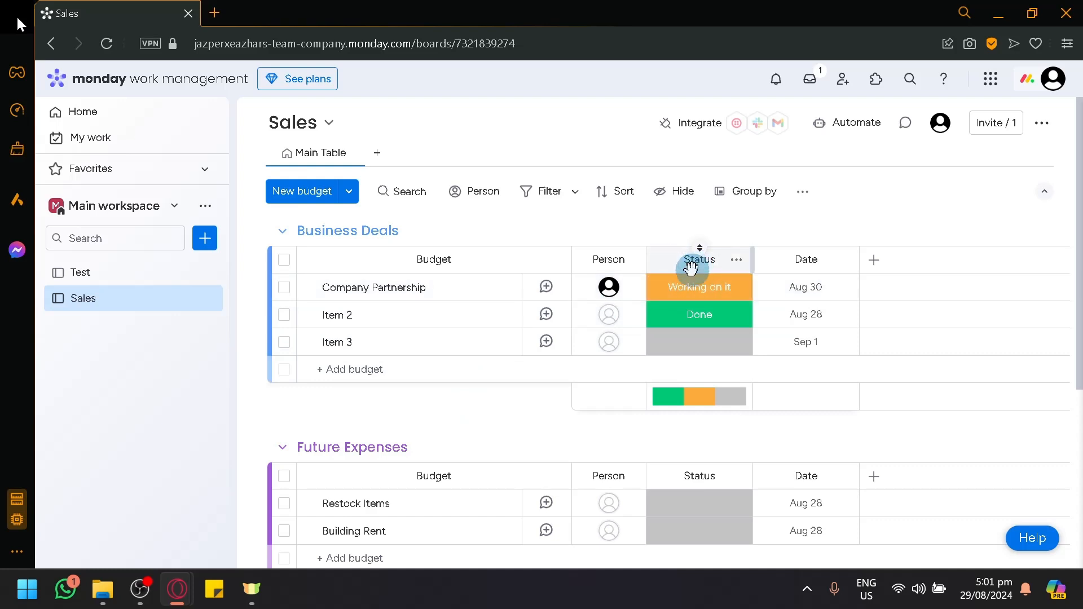
Step: Try the Stuck status on the Company Partnership item, and change it to Done
click(687, 298)
click(386, 303)
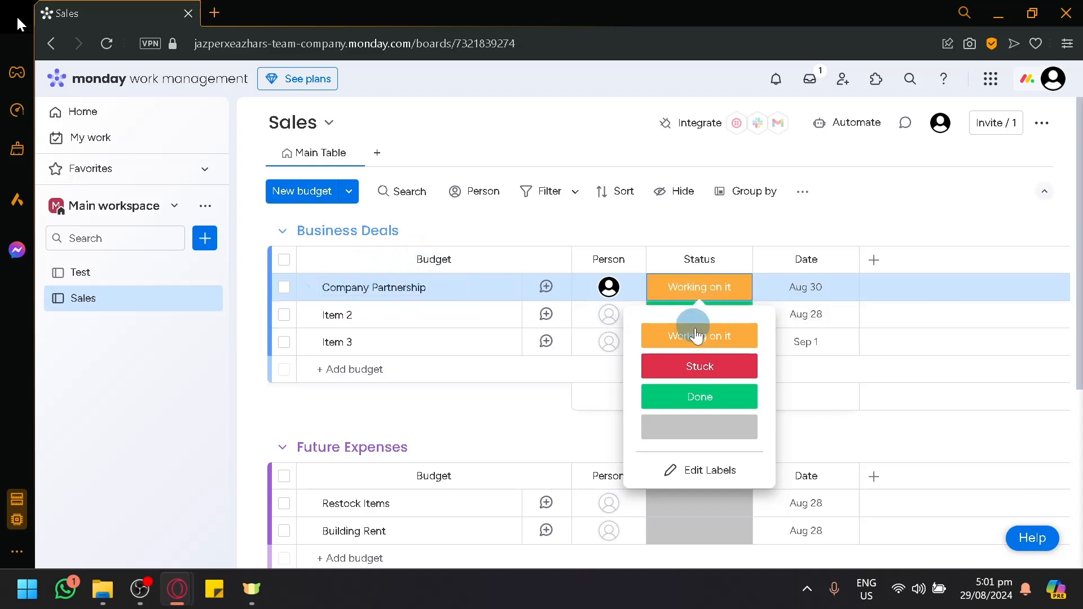
click(700, 367)
click(702, 286)
click(697, 396)
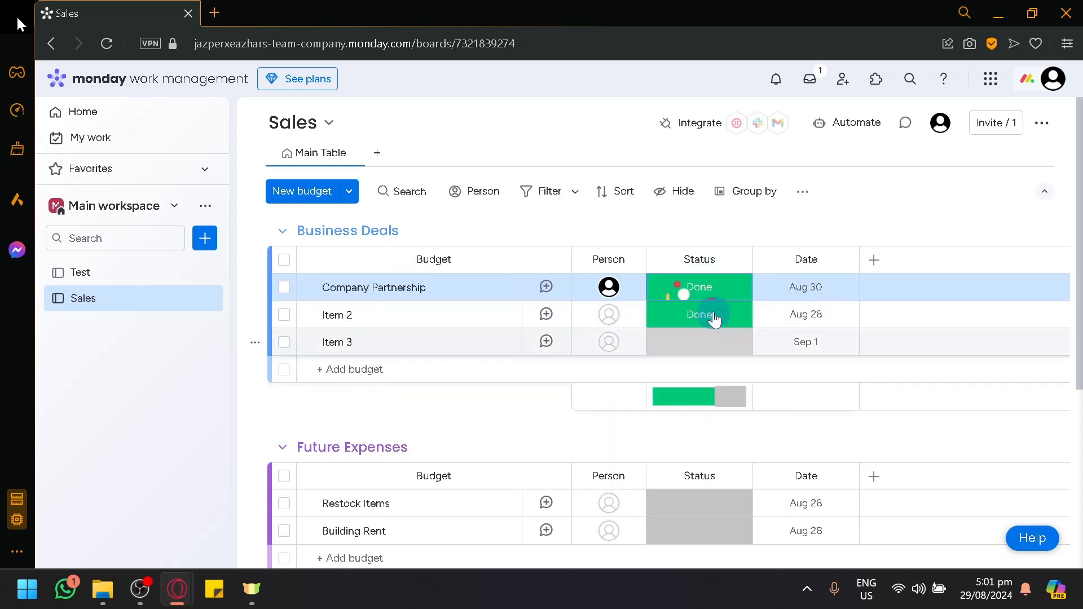
Step: Create a dark red status label named Failed and assign it to the Company Partnership item
click(707, 288)
click(706, 470)
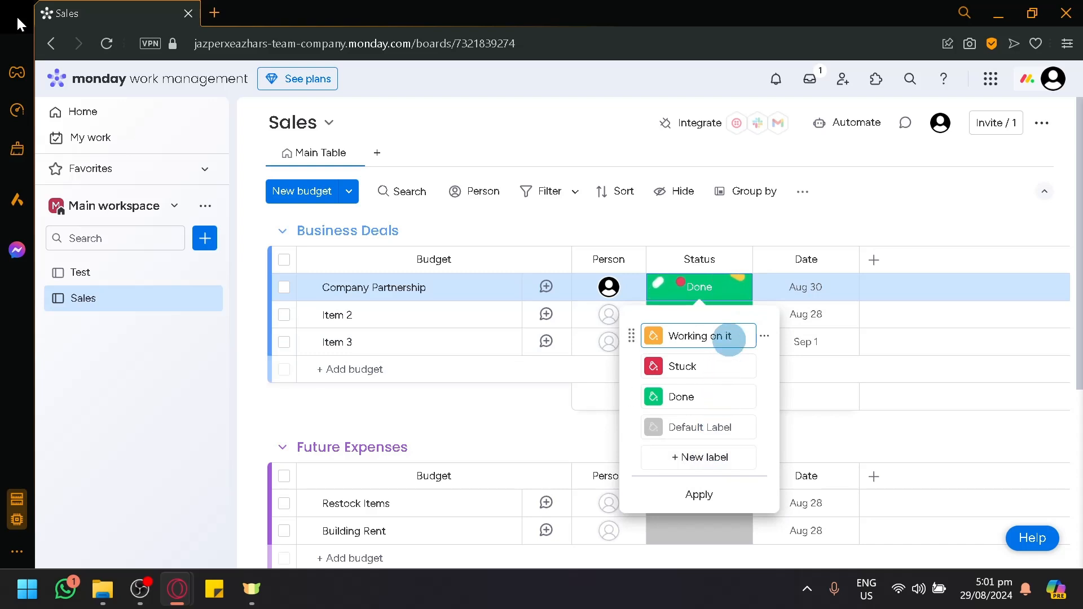
click(682, 456)
text(Failed)
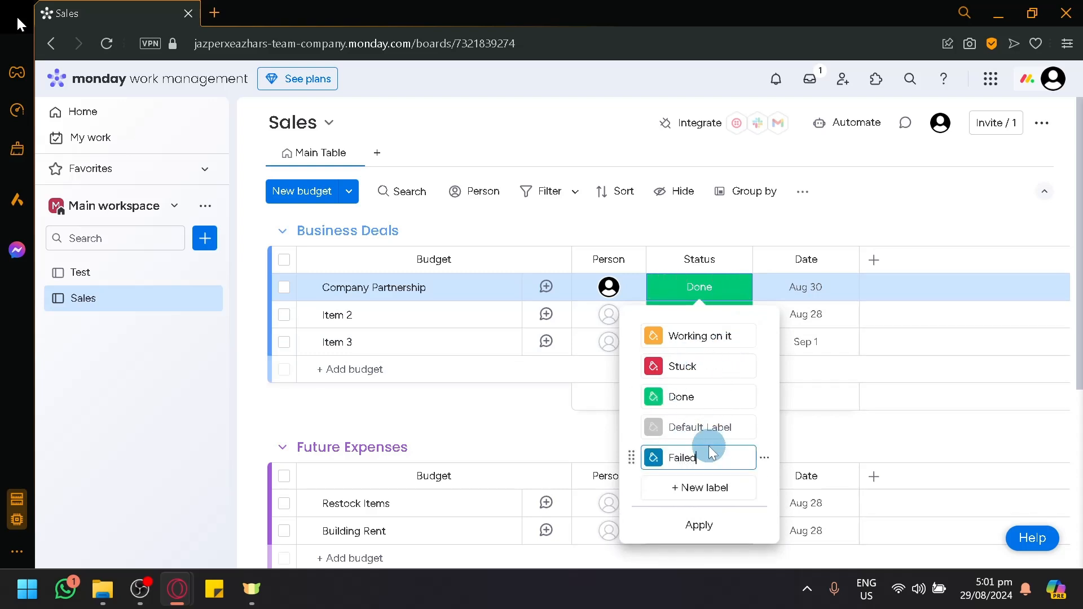
click(653, 457)
click(731, 256)
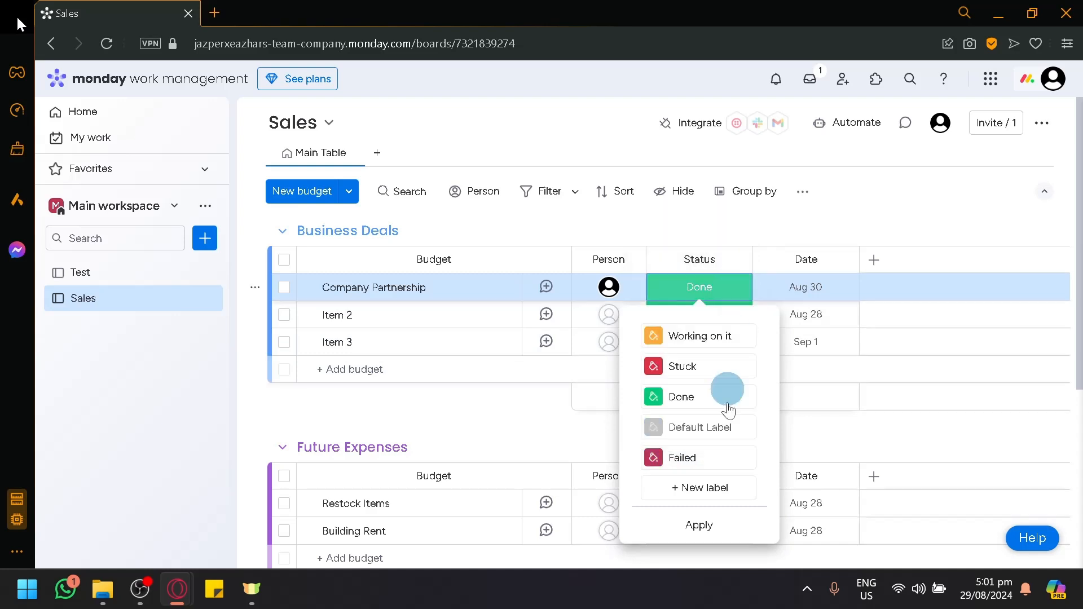
click(699, 525)
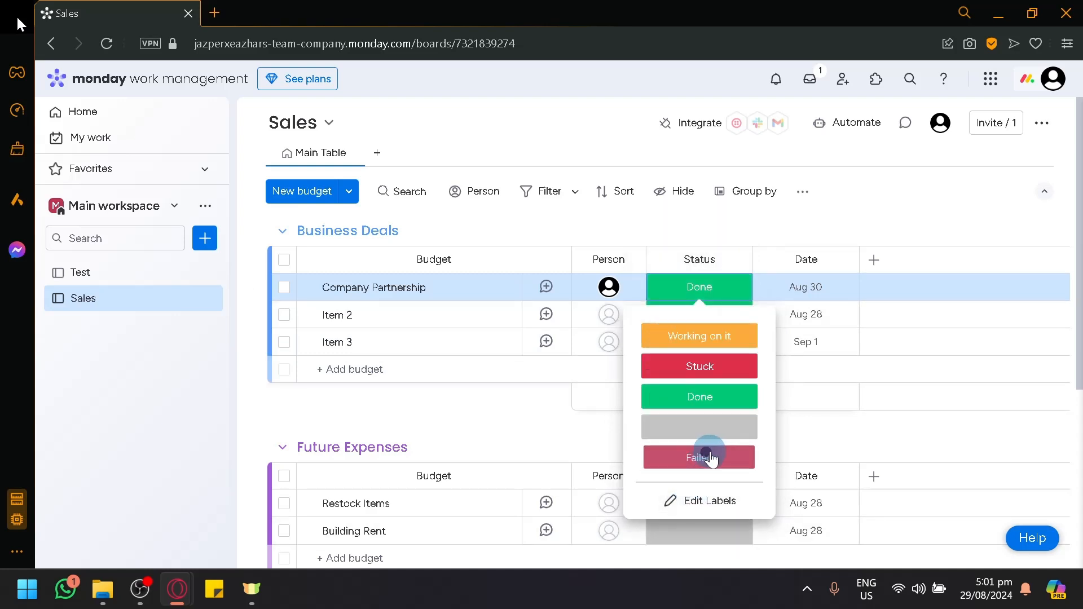
click(705, 453)
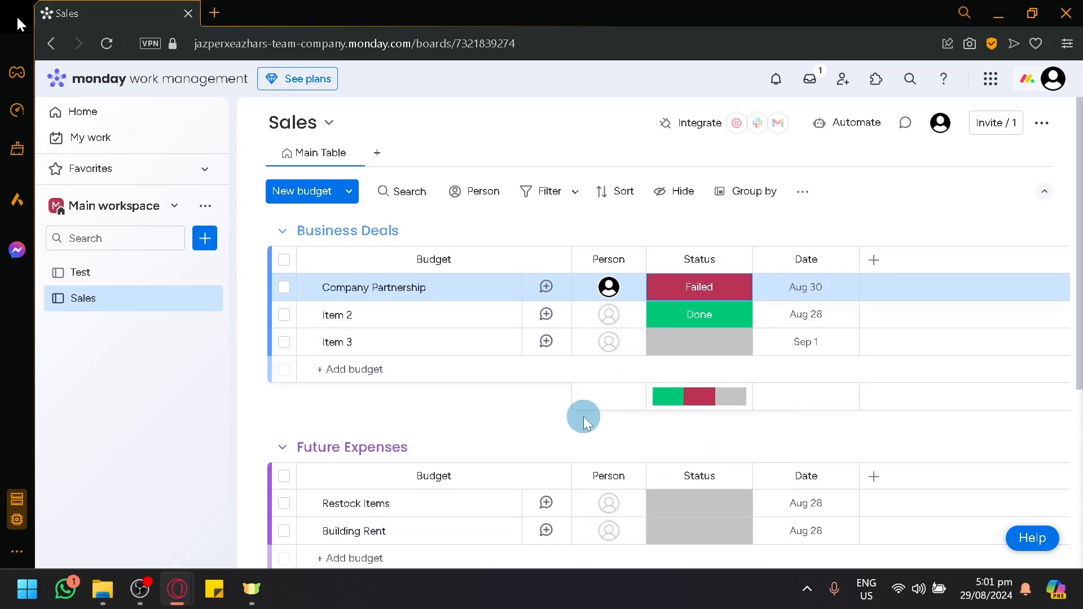
Step: Add a new group below Future Upgrades, name it Failed Deals and set its colour to red
scroll(567, 433, down, 5)
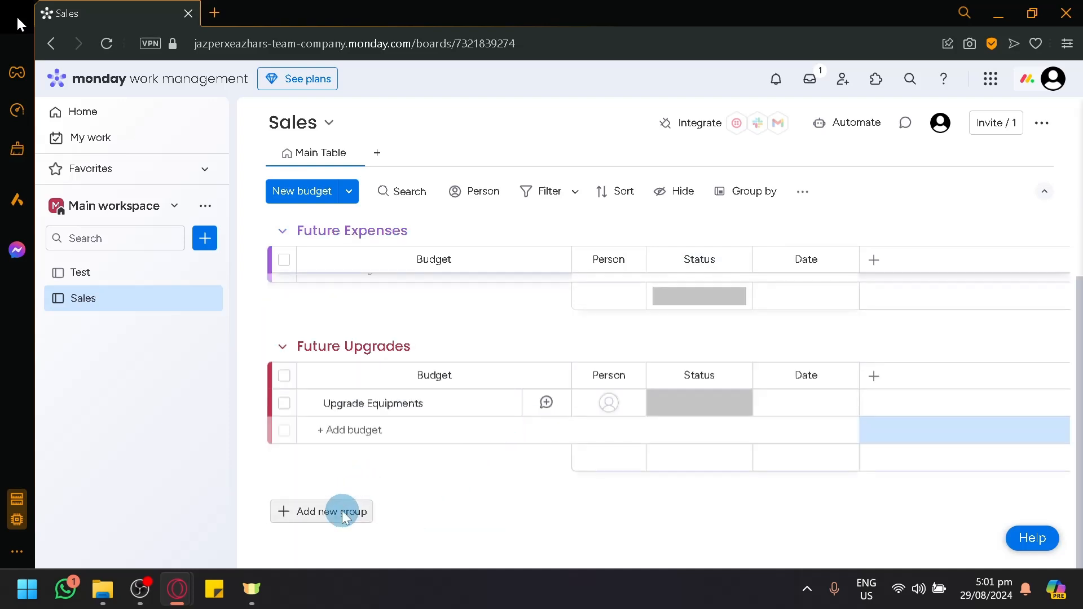
click(341, 512)
double_click(358, 508)
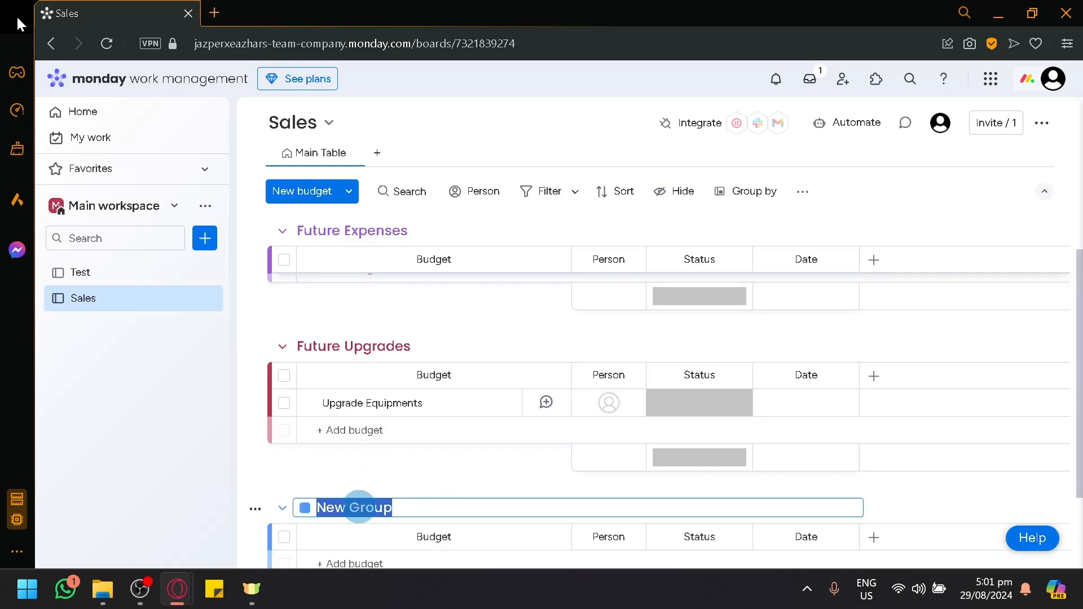
text(Failed Deals)
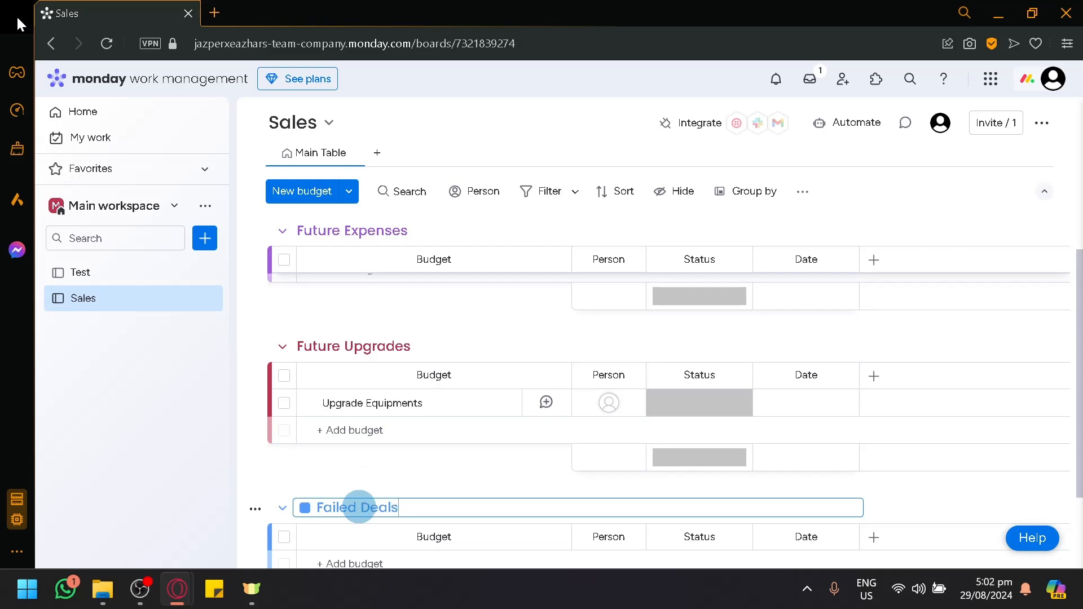
scroll(307, 459, down, 3)
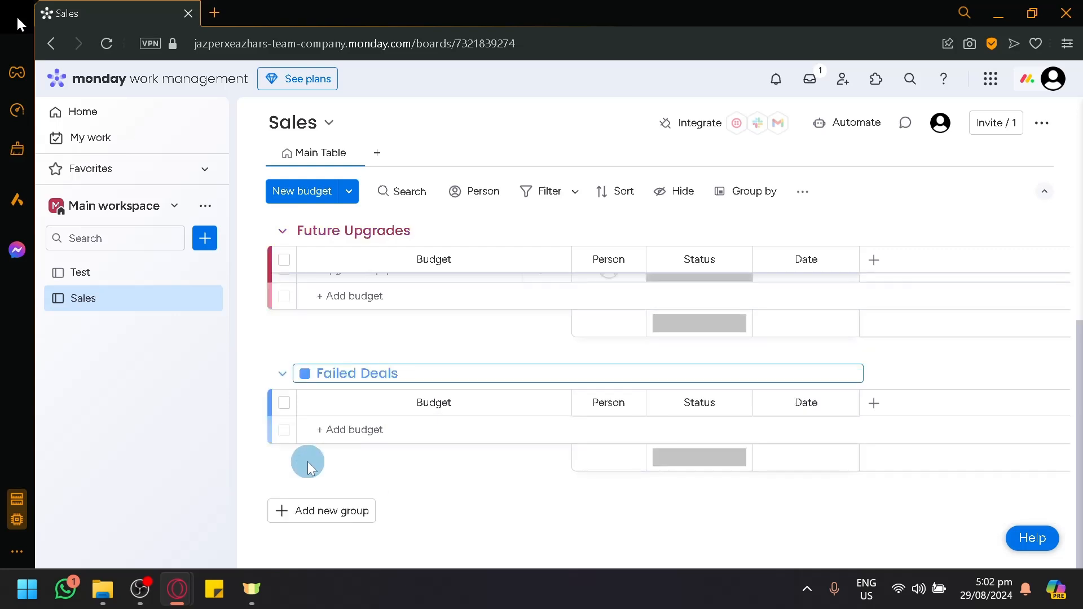
click(305, 373)
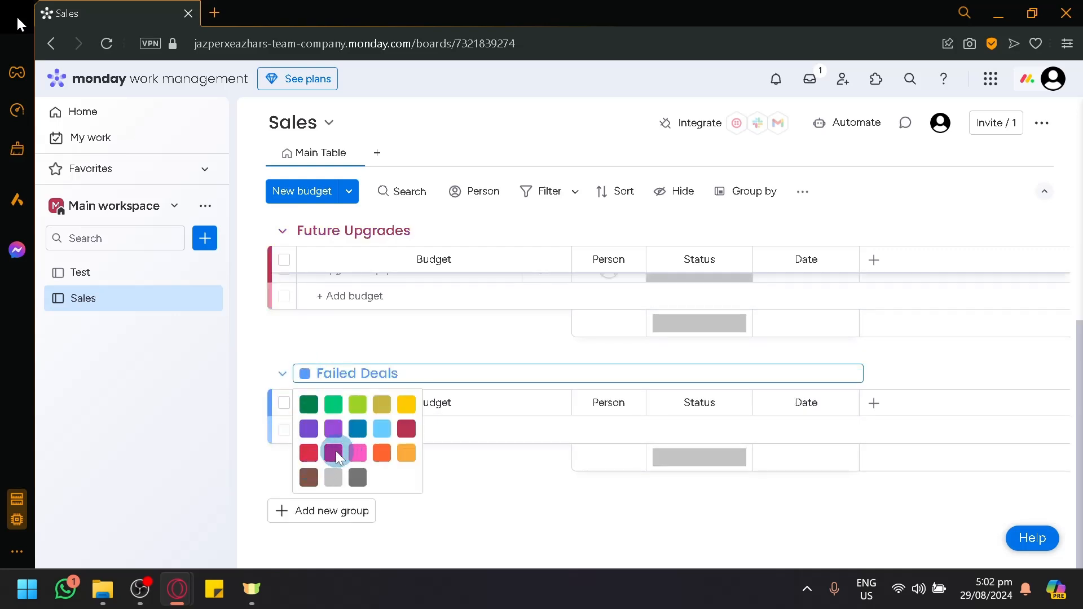
click(310, 453)
Step: Move the Company Partnership item from Business Deals to the Failed Deals group
scroll(396, 462, up, 5)
scroll(426, 469, down, 2)
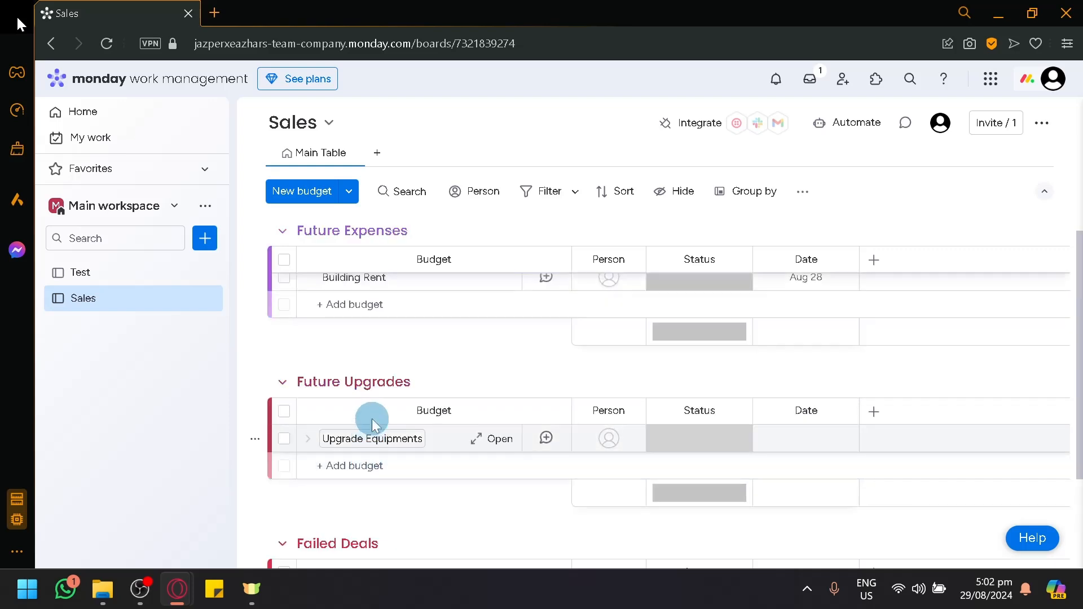
scroll(681, 406, up, 4)
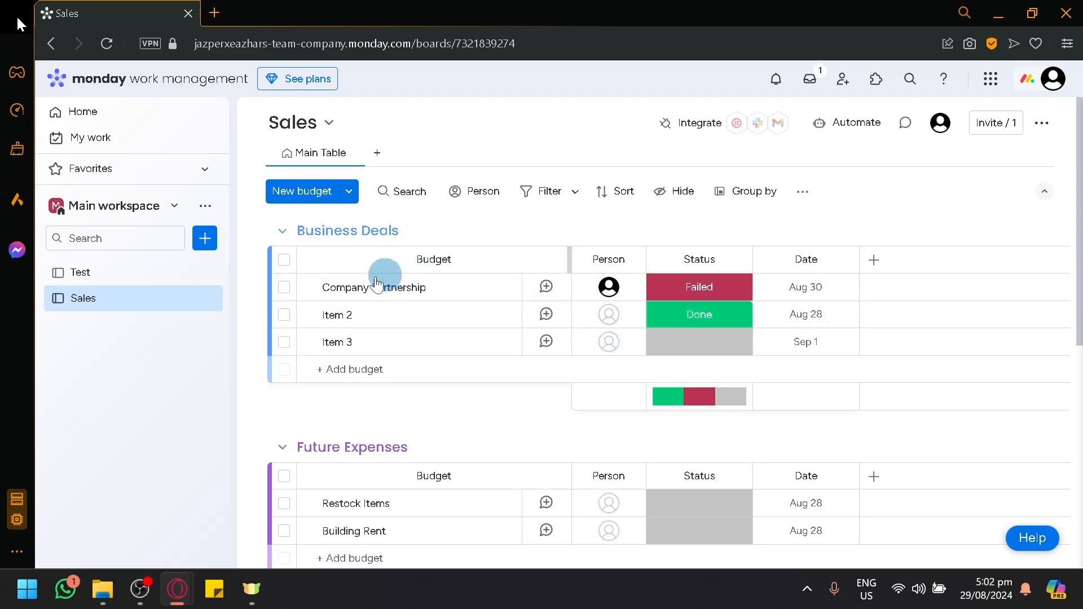
click(284, 288)
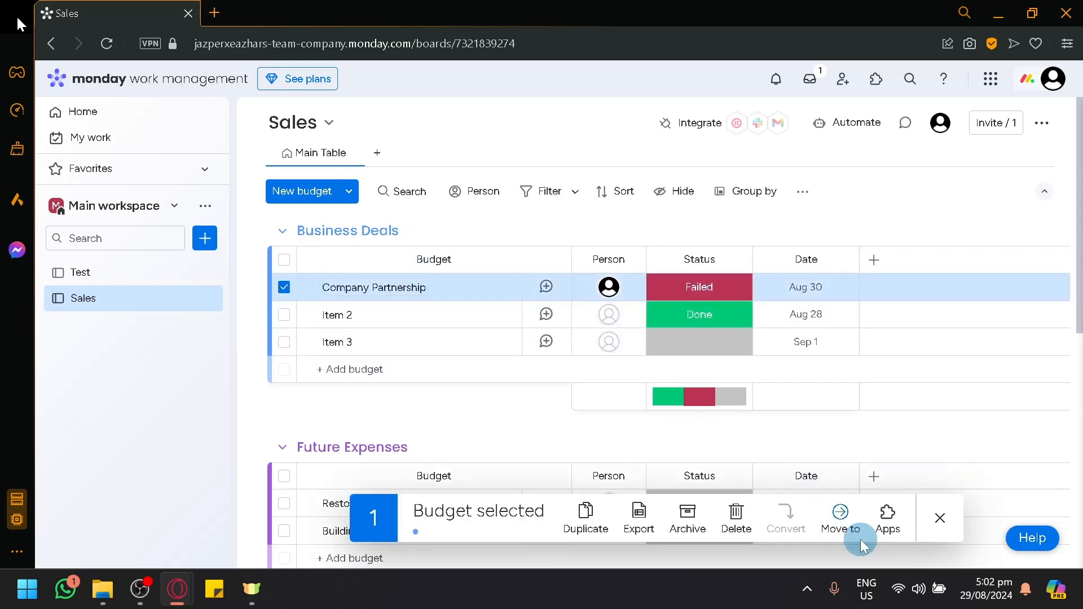
click(834, 513)
click(828, 440)
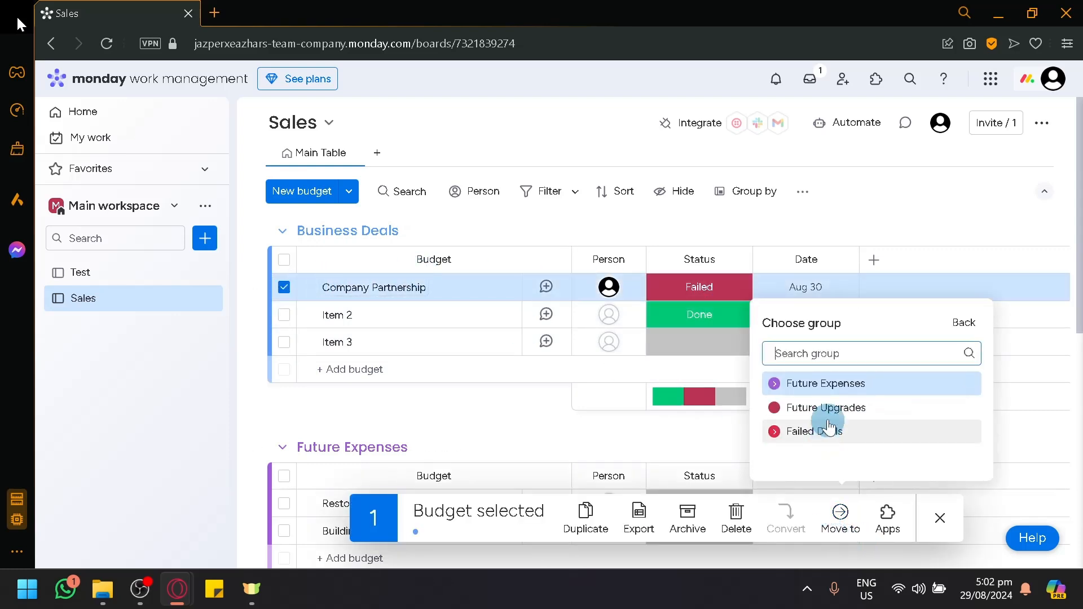
click(839, 432)
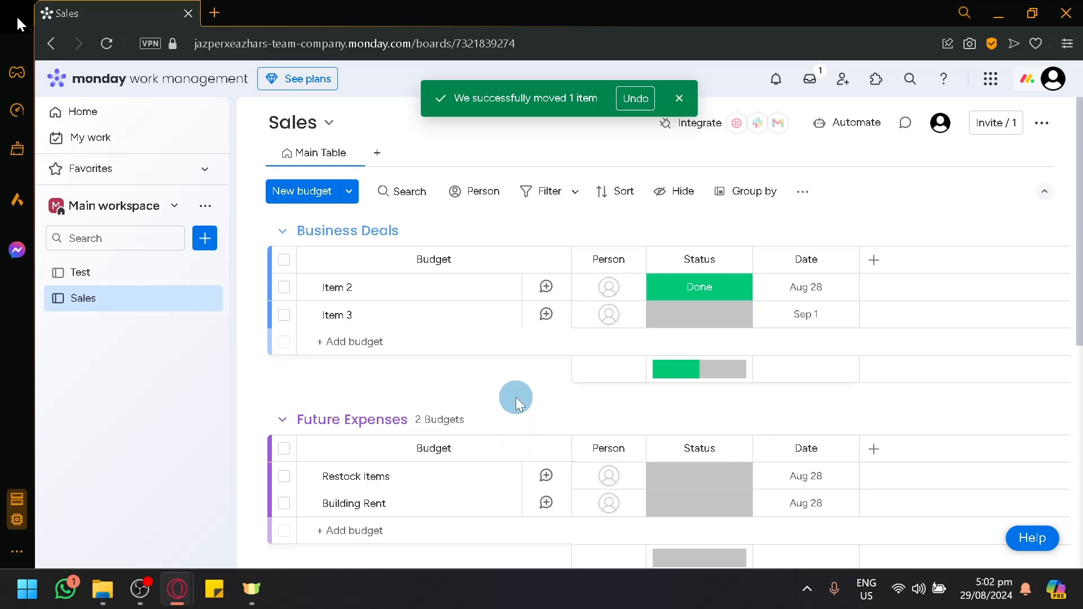
scroll(600, 428, down, 7)
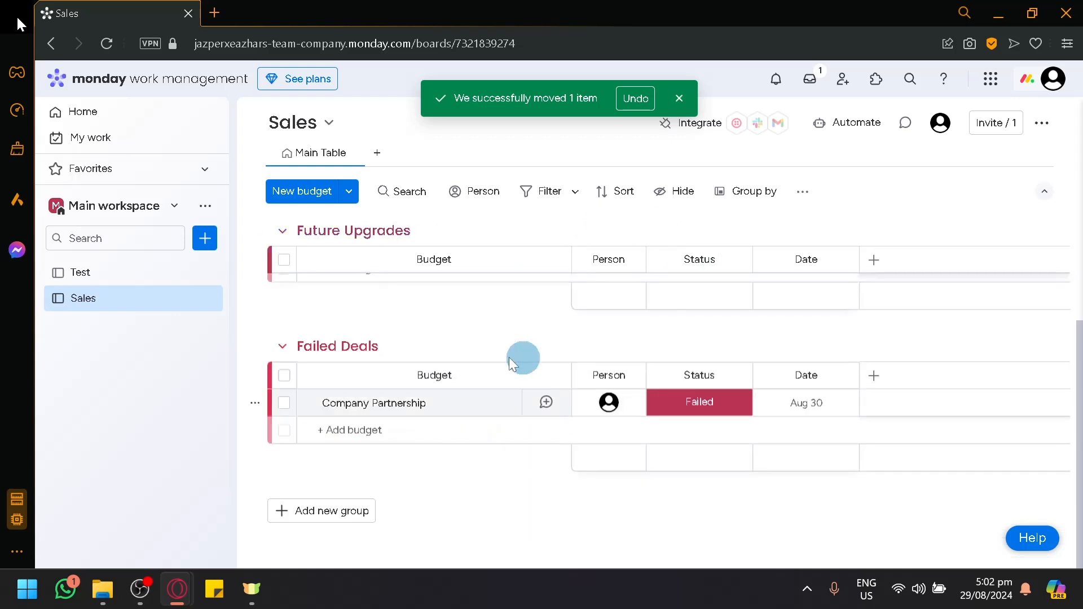
Step: Browse the additional column types in the Column Center, and close it without adding any
scroll(570, 379, up, 7)
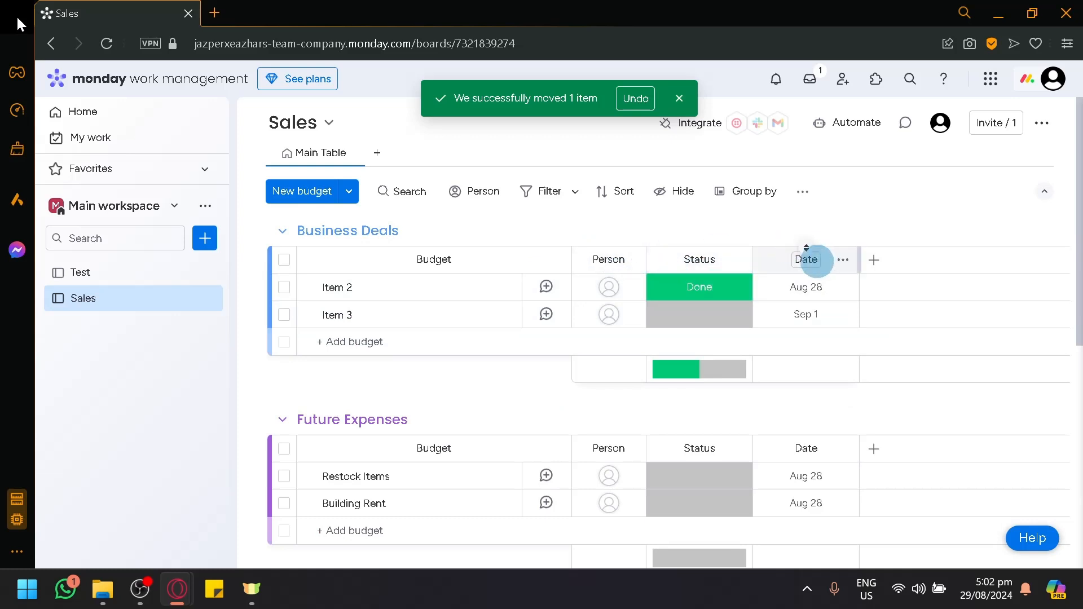
click(874, 260)
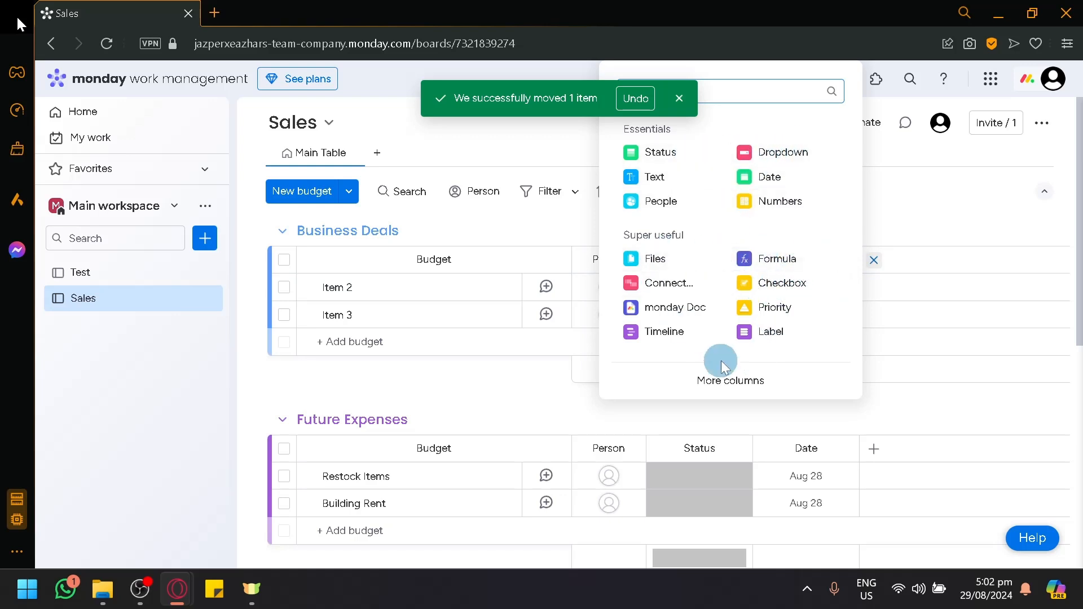
click(723, 386)
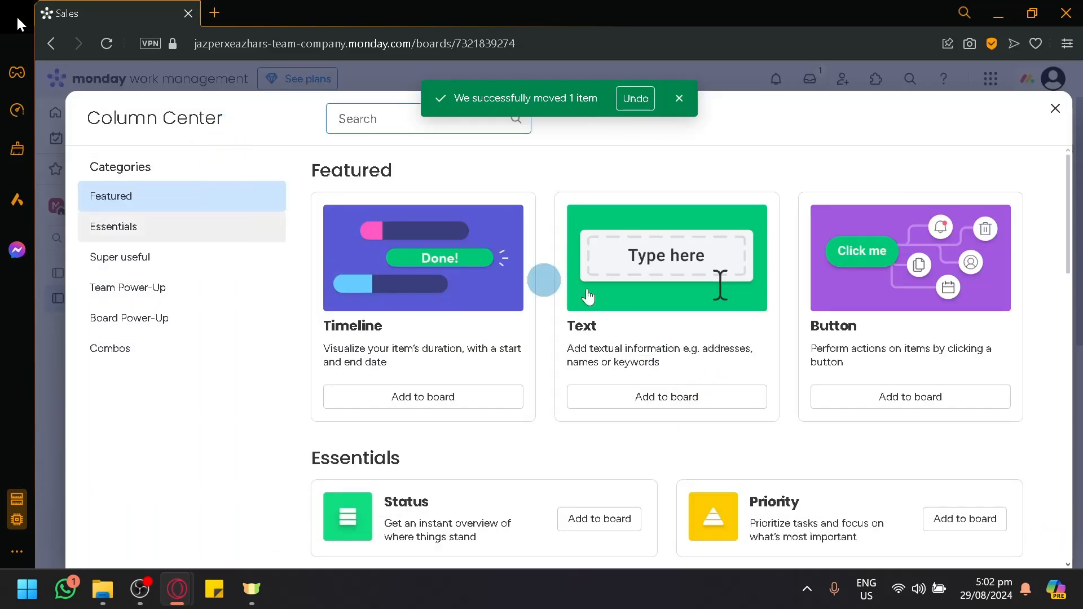
scroll(818, 406, down, 9)
scroll(814, 420, down, 3)
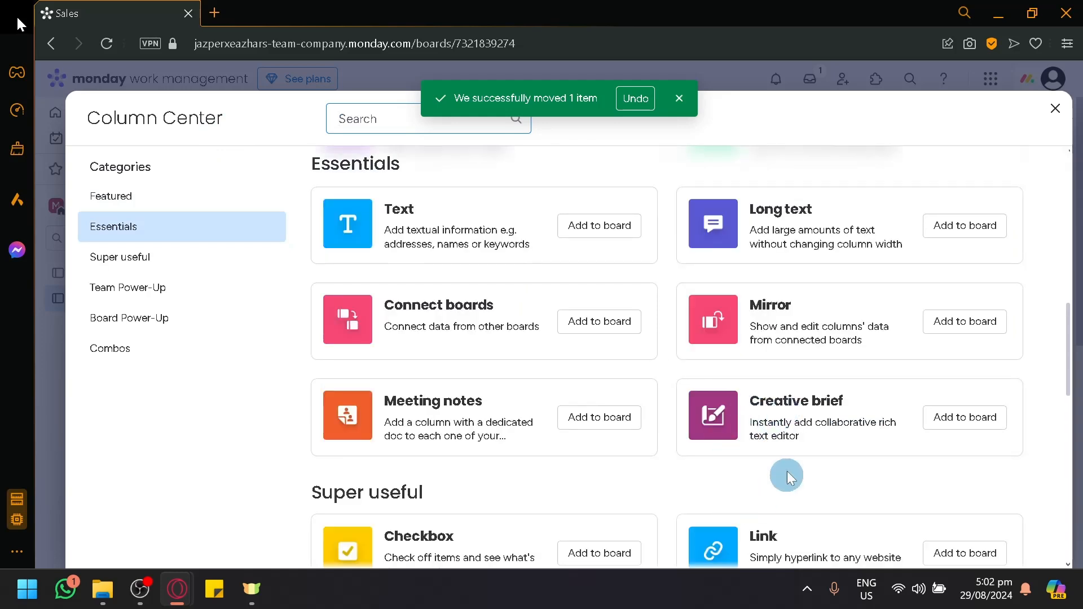
click(1055, 115)
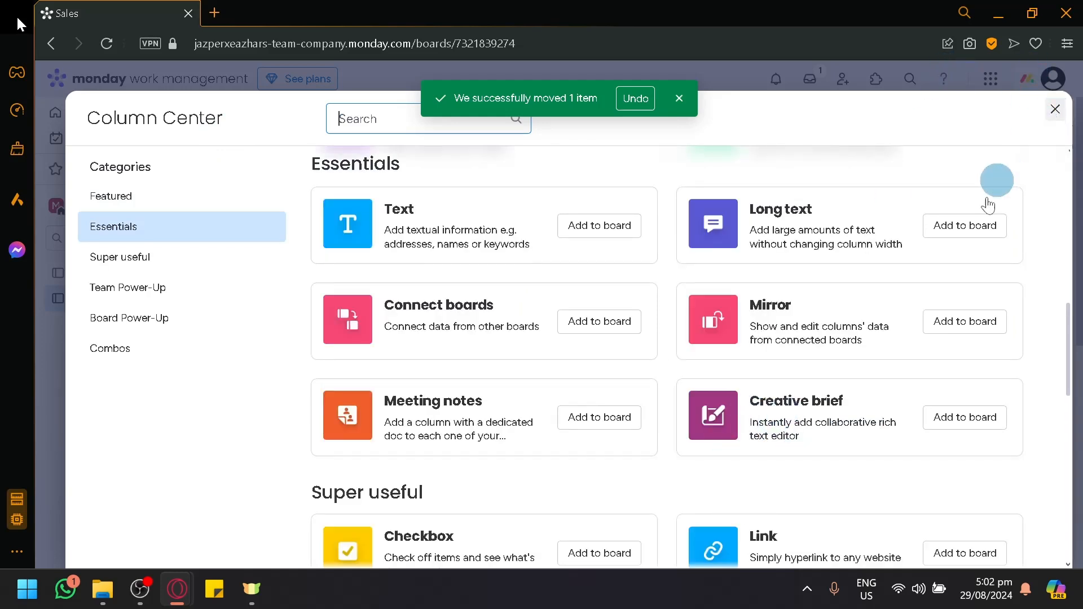
Step: Add a Priority column to the board after the Date column
click(880, 269)
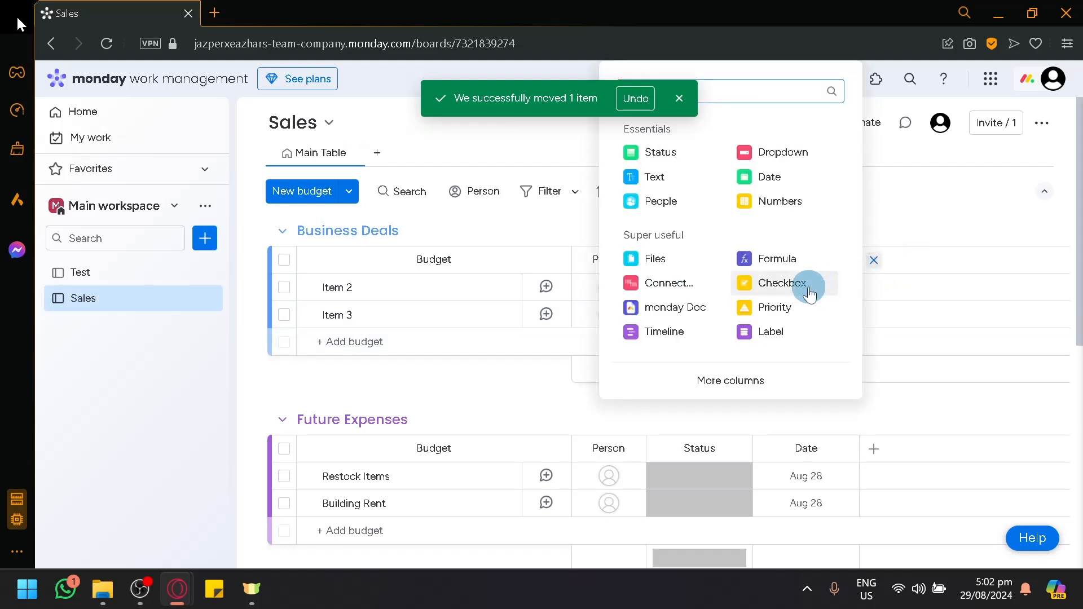
click(781, 311)
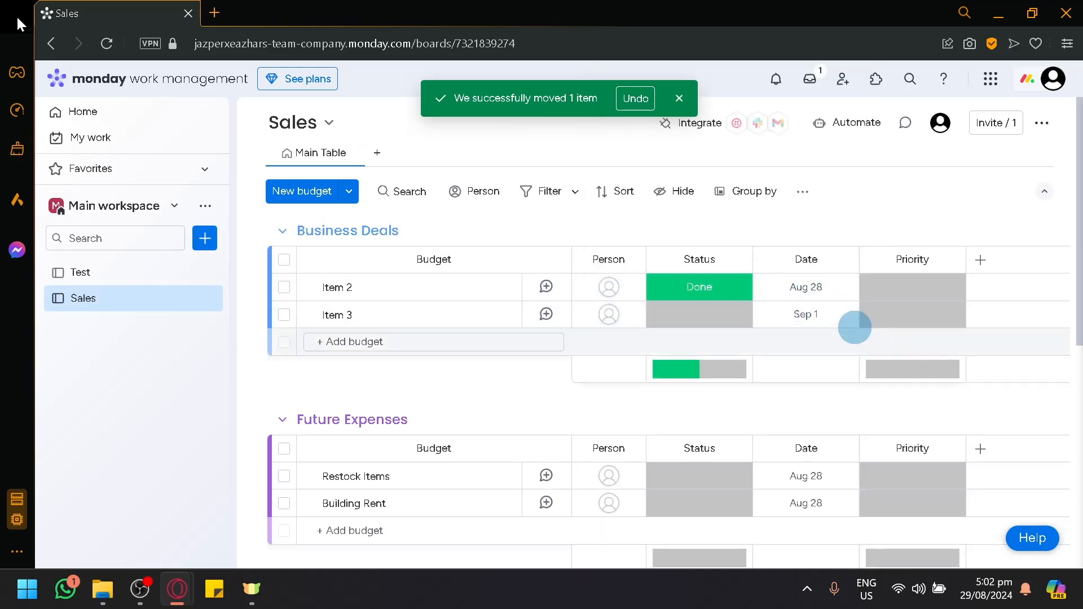
scroll(841, 324, down, 3)
scroll(836, 353, up, 4)
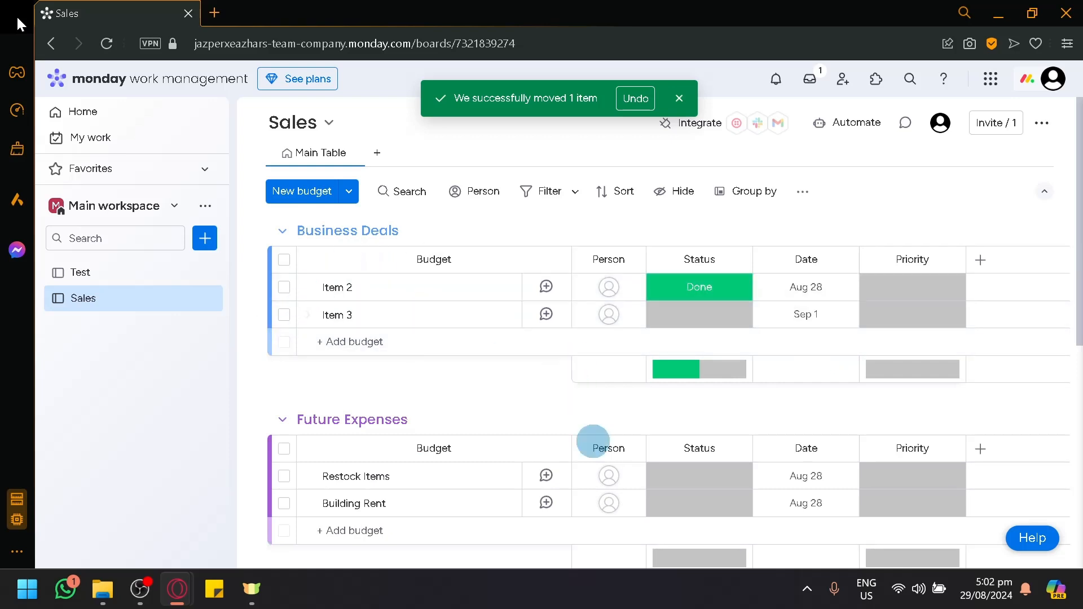
Step: In the Future Expenses group, set the priority of Restock Items to Medium and of Building Rent to High
scroll(689, 427, down, 3)
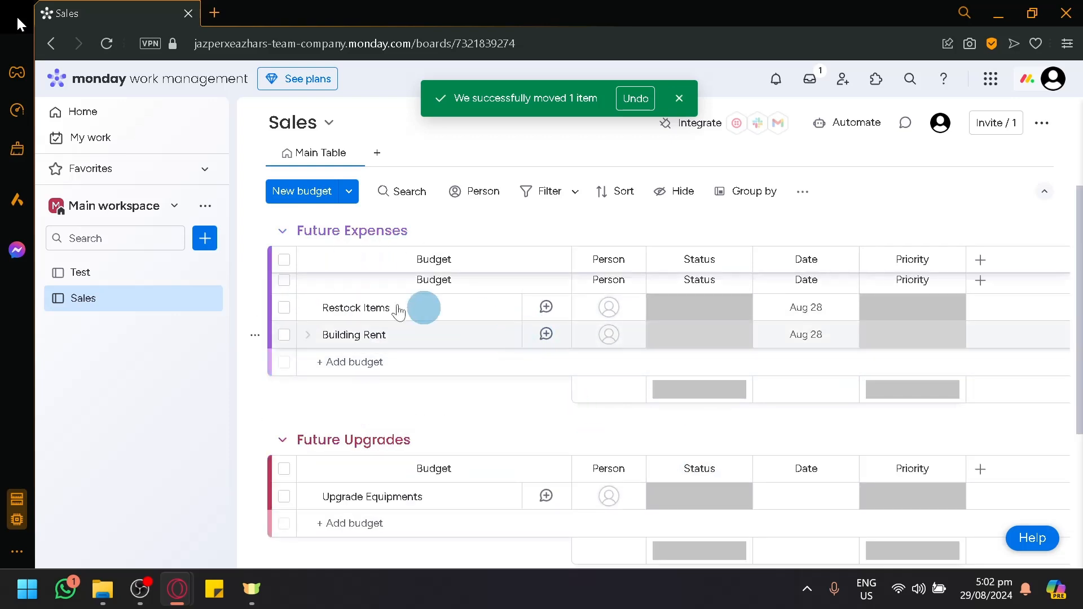
click(906, 305)
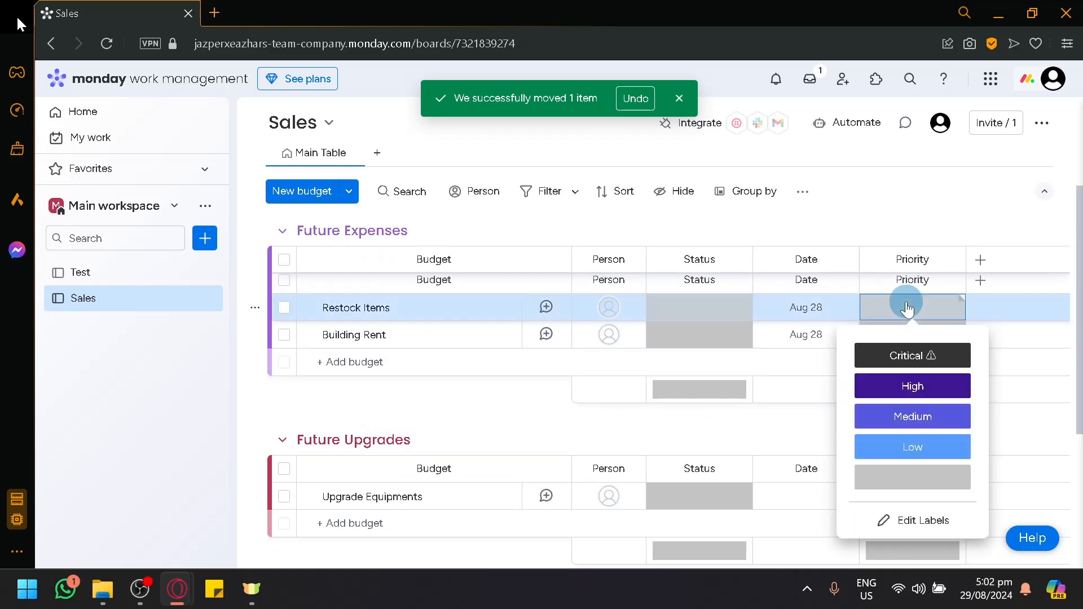
click(916, 416)
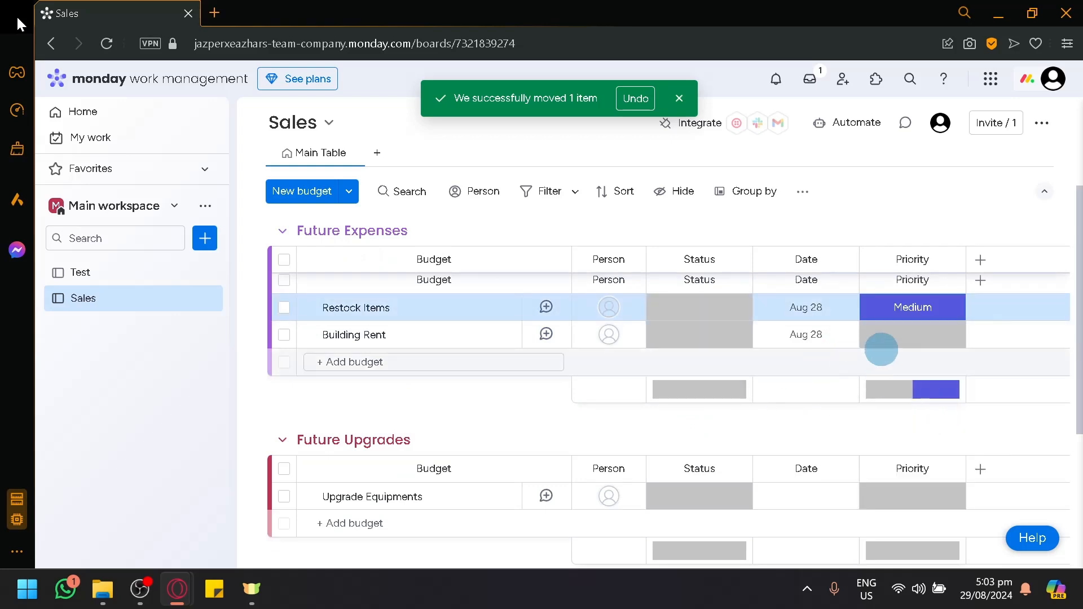
click(899, 335)
click(915, 166)
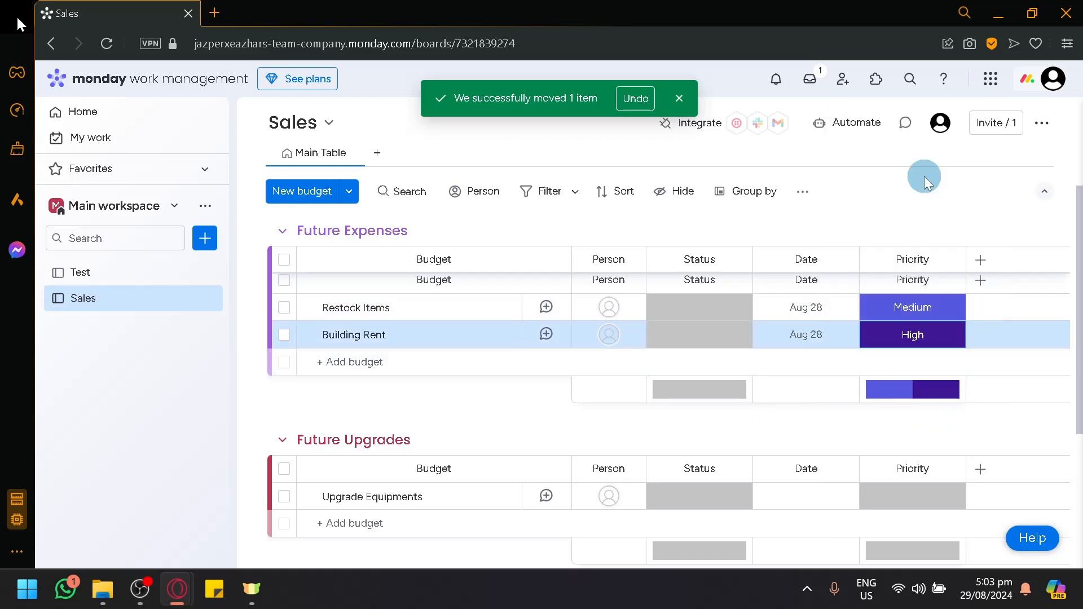
Step: Add an item named Fixing the Door to the Future Expenses group and set its priority to Low
scroll(364, 443, up, 3)
scroll(372, 497, down, 3)
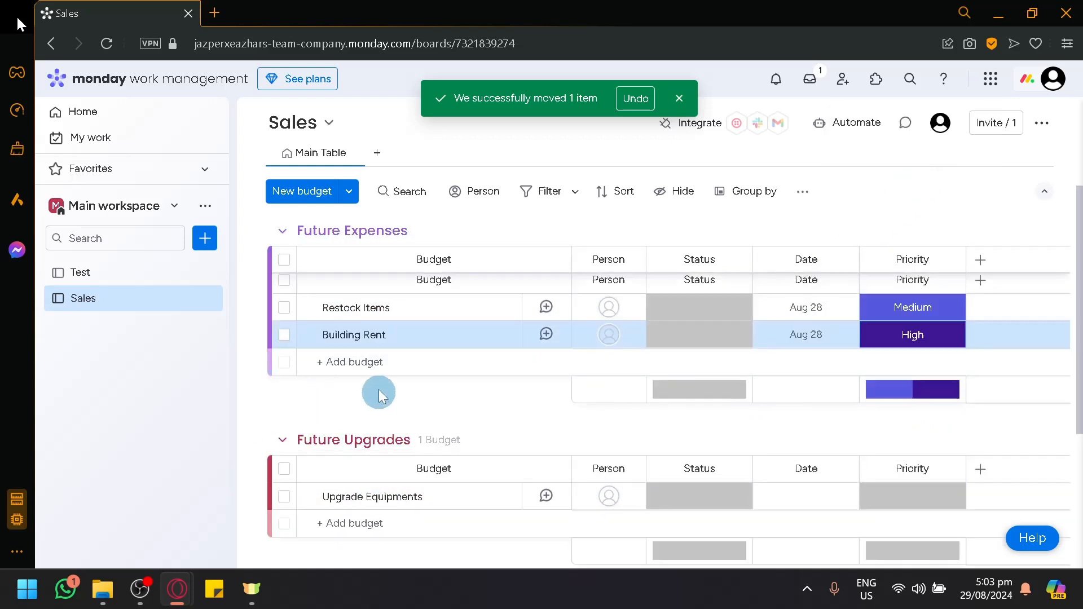
click(375, 361)
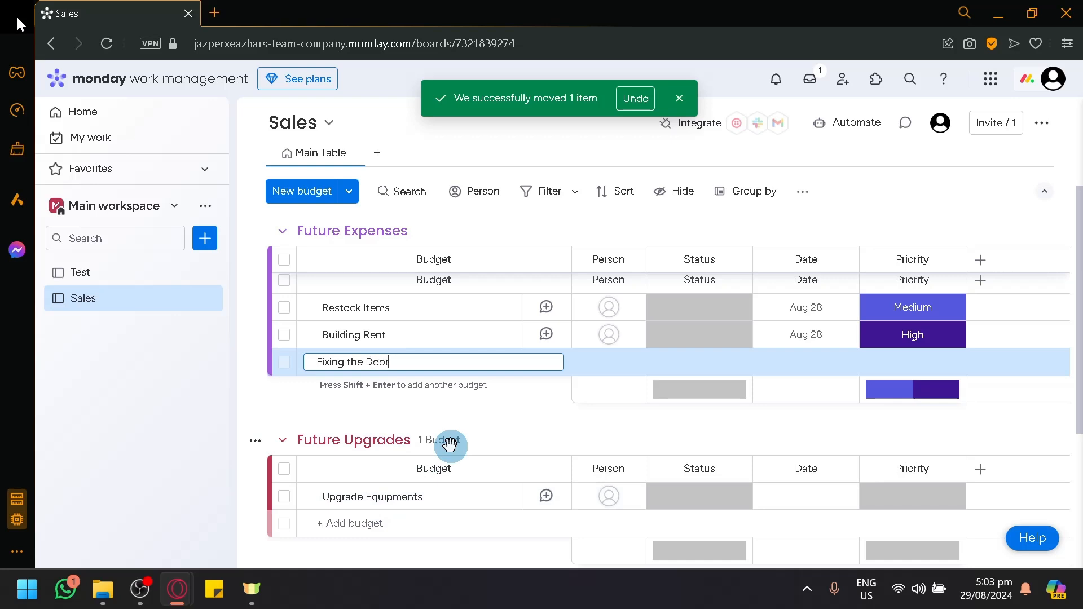
key(Return)
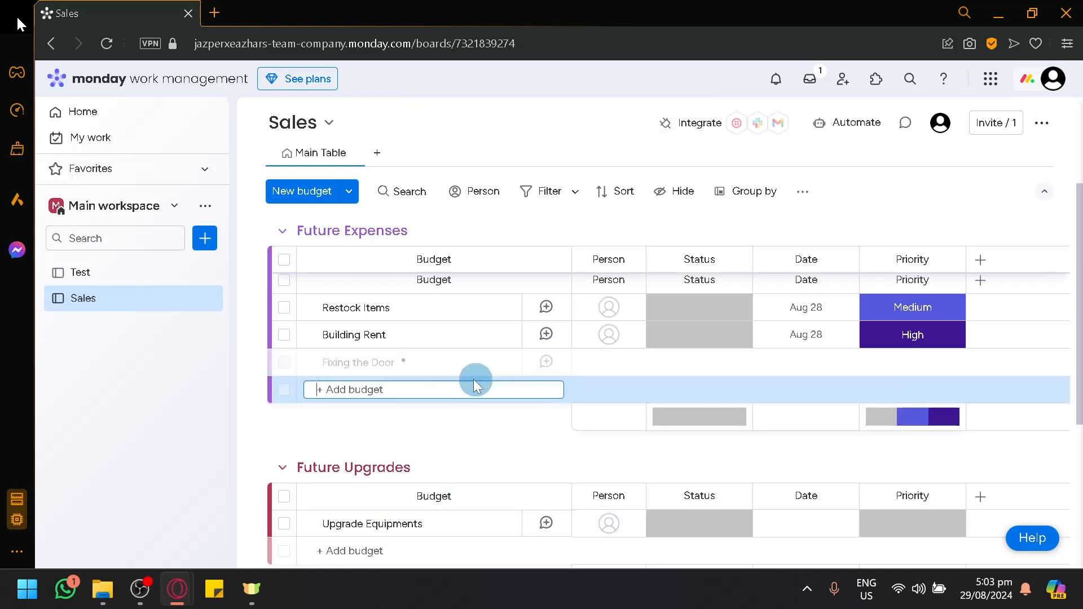
click(923, 365)
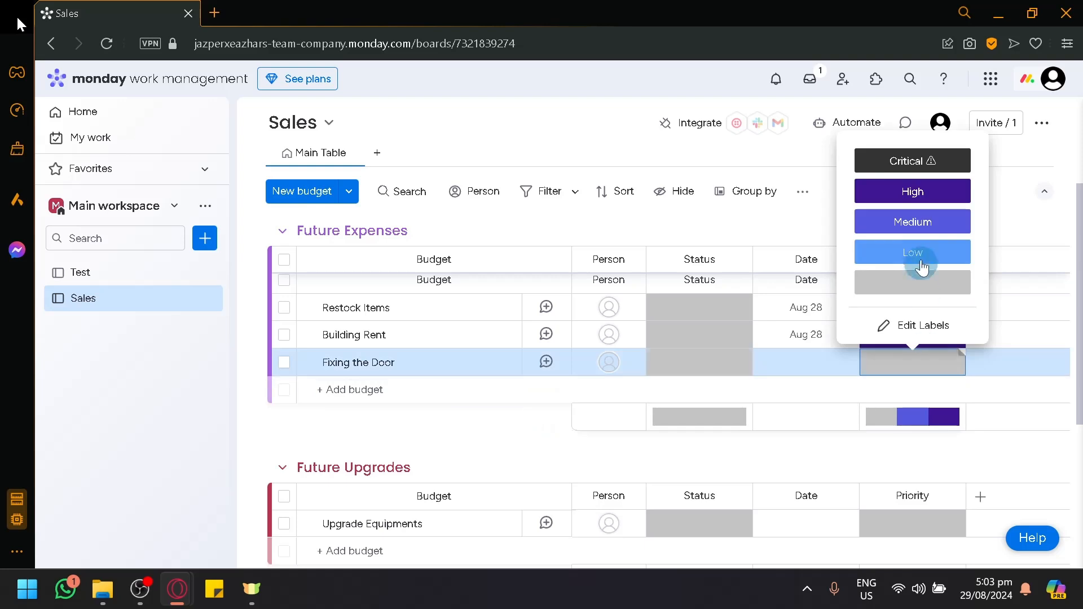
click(918, 253)
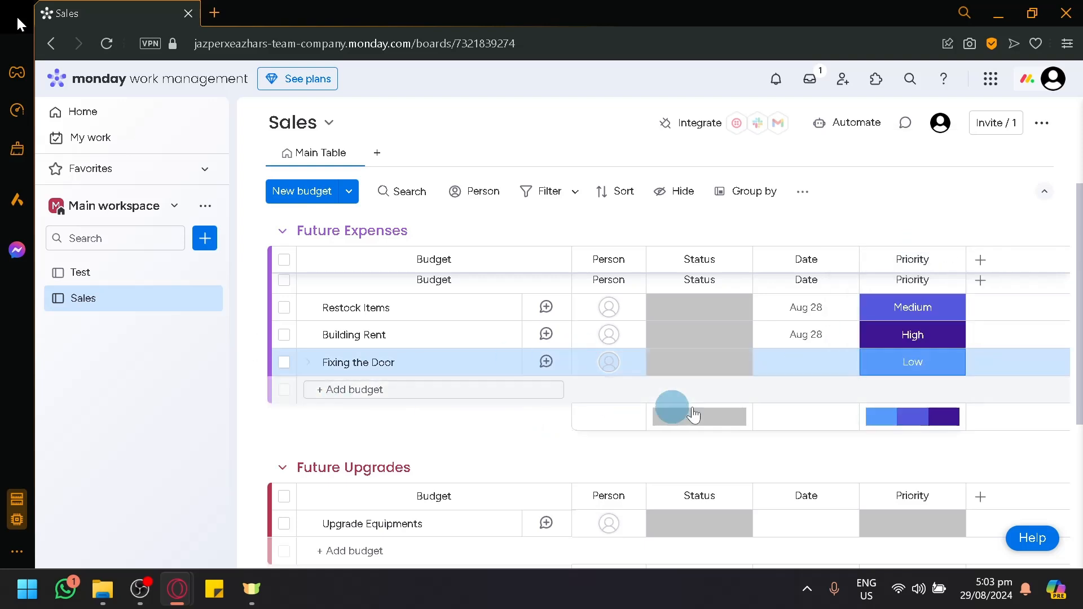
Step: View the board member invitation dialog and the person choices for Item 2, closing both without inviting or assigning anyone
scroll(578, 414, up, 3)
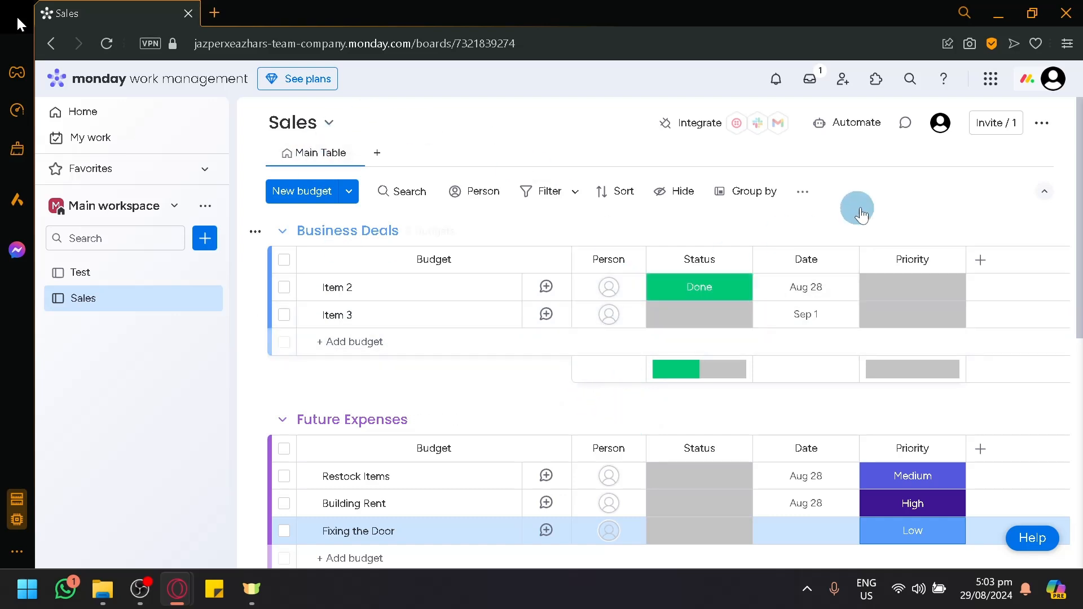
click(1011, 134)
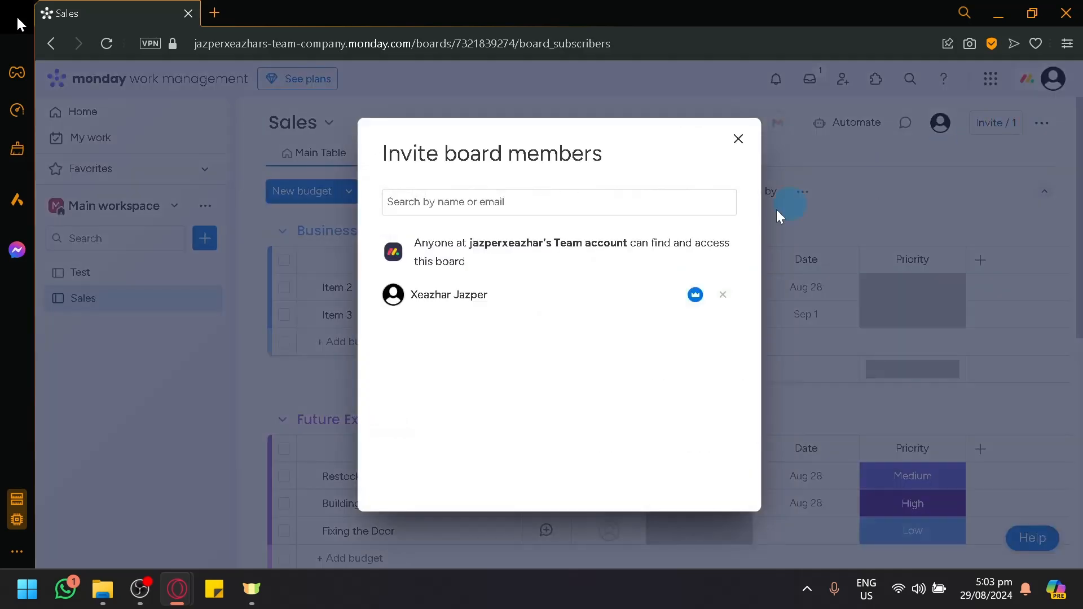
click(739, 141)
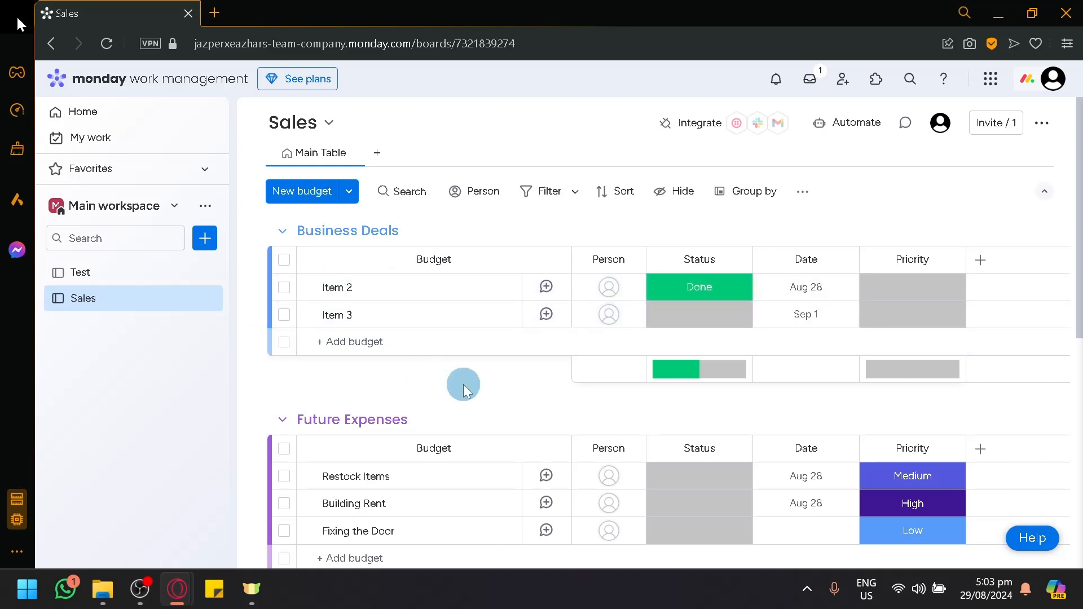
click(612, 295)
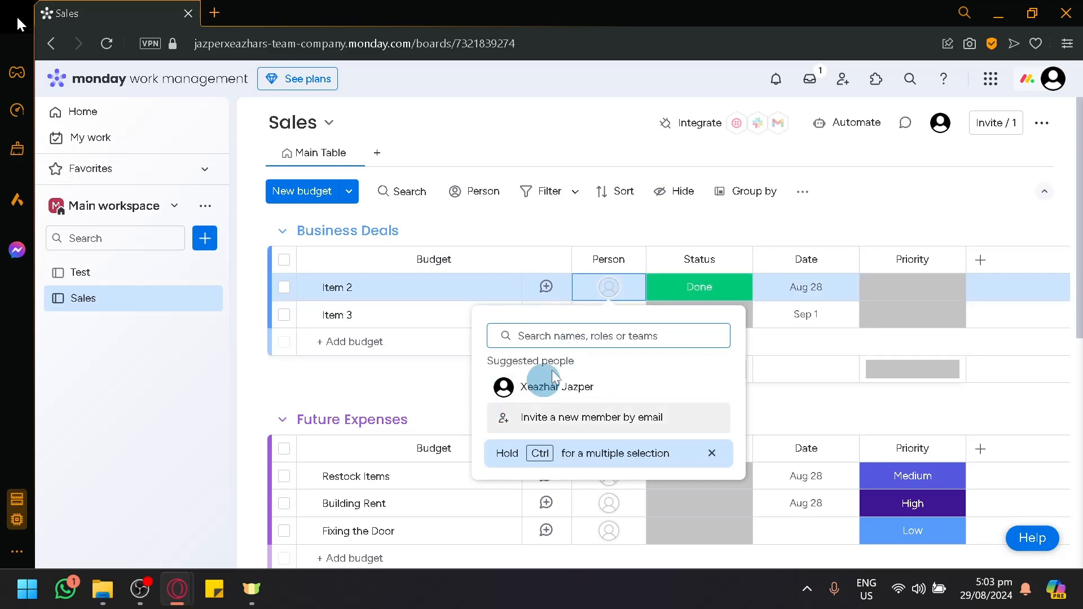
click(415, 398)
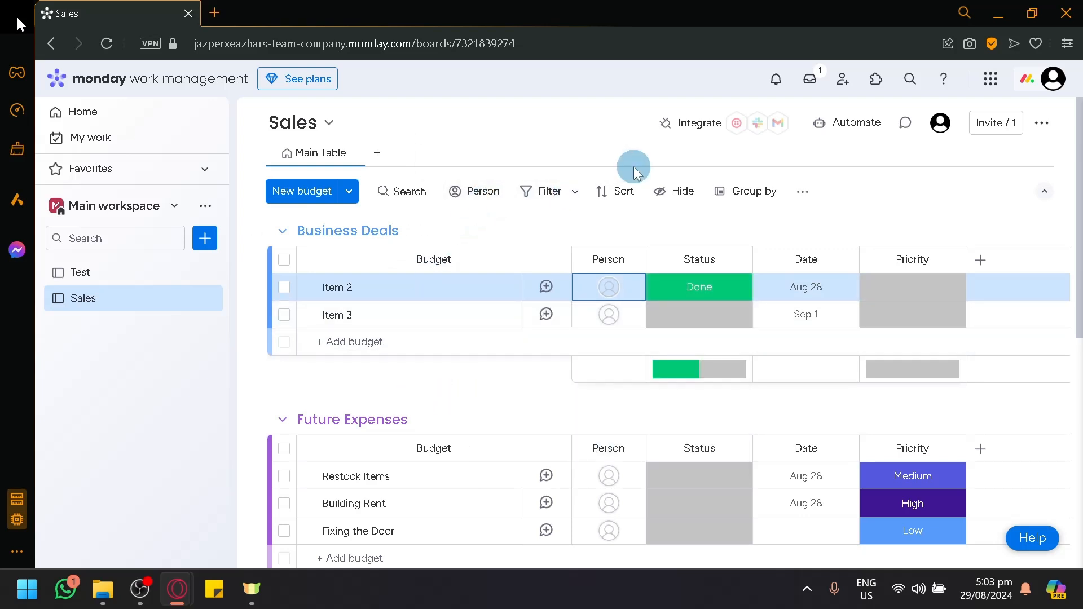
Step: View the integrations offered in the Automation center, dismissing its introduction, and close it without adding any
click(711, 123)
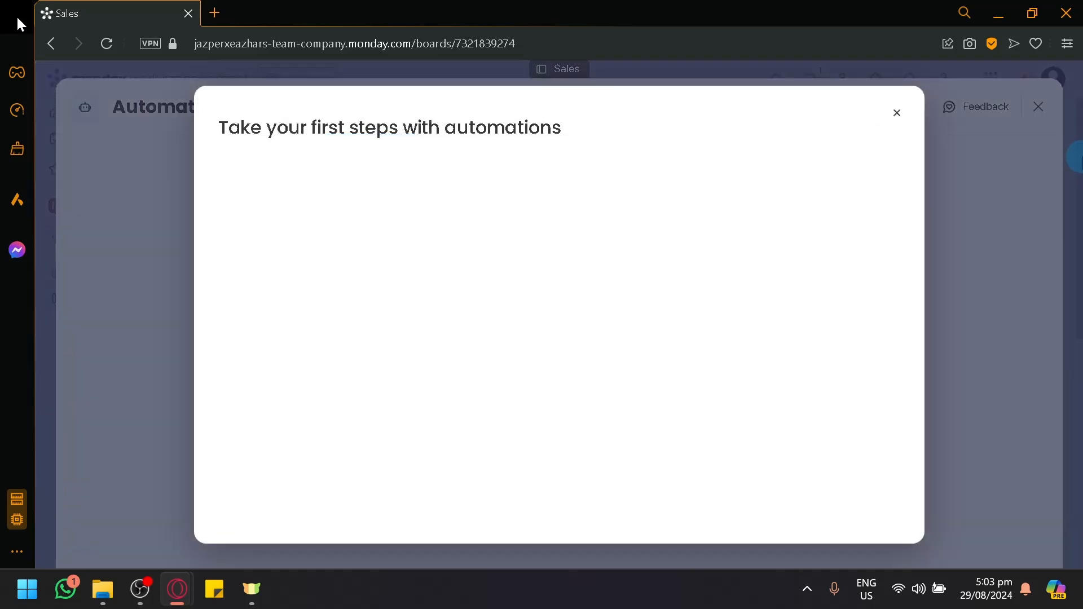
click(901, 117)
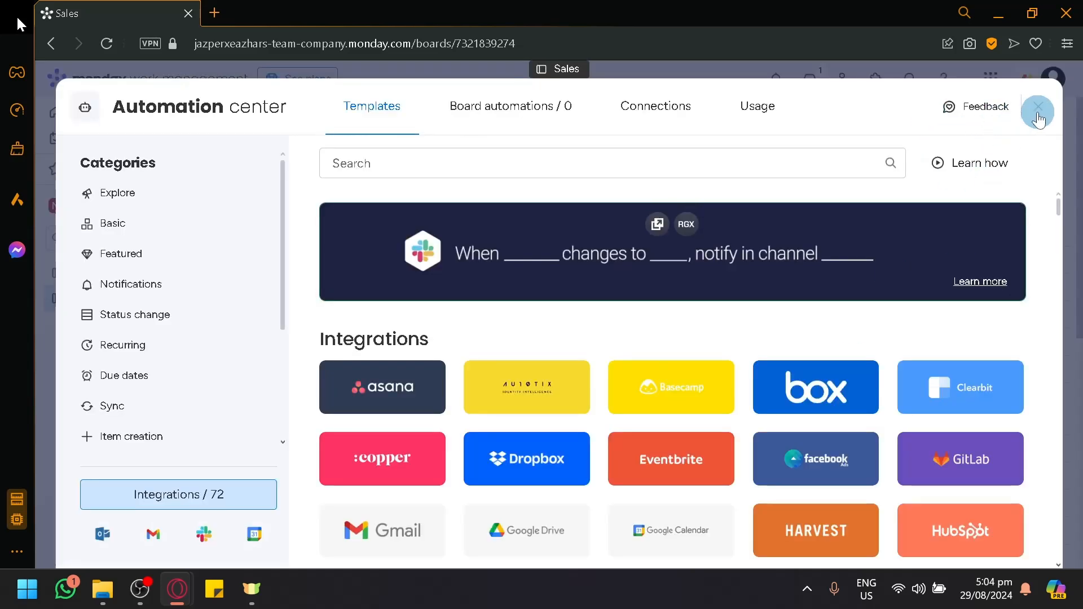
click(1038, 107)
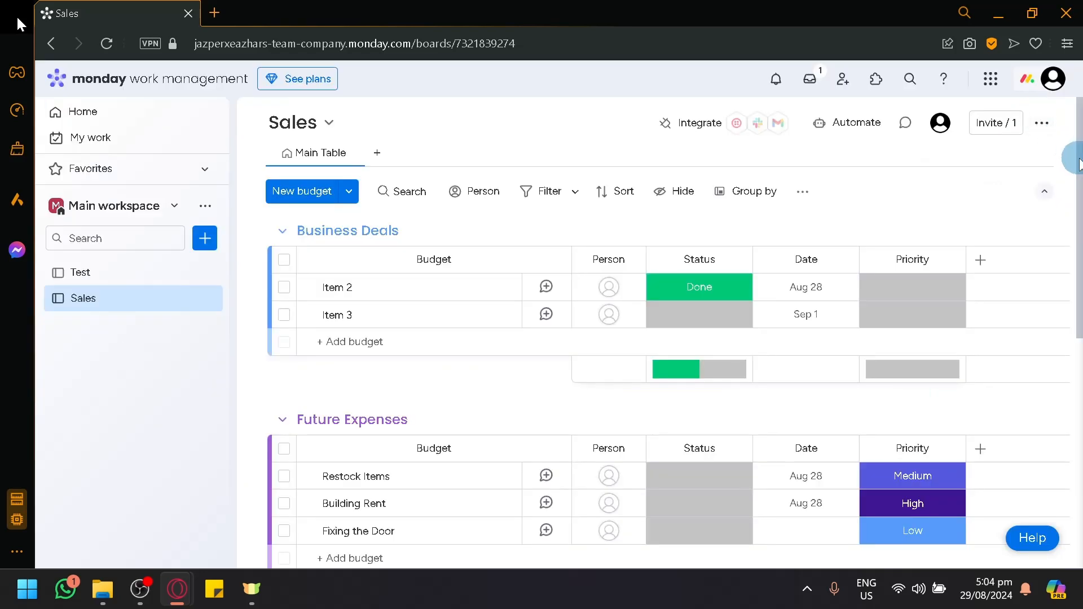
Step: Review the available board view types, close the list without adding one, and look over the board's groups
click(386, 153)
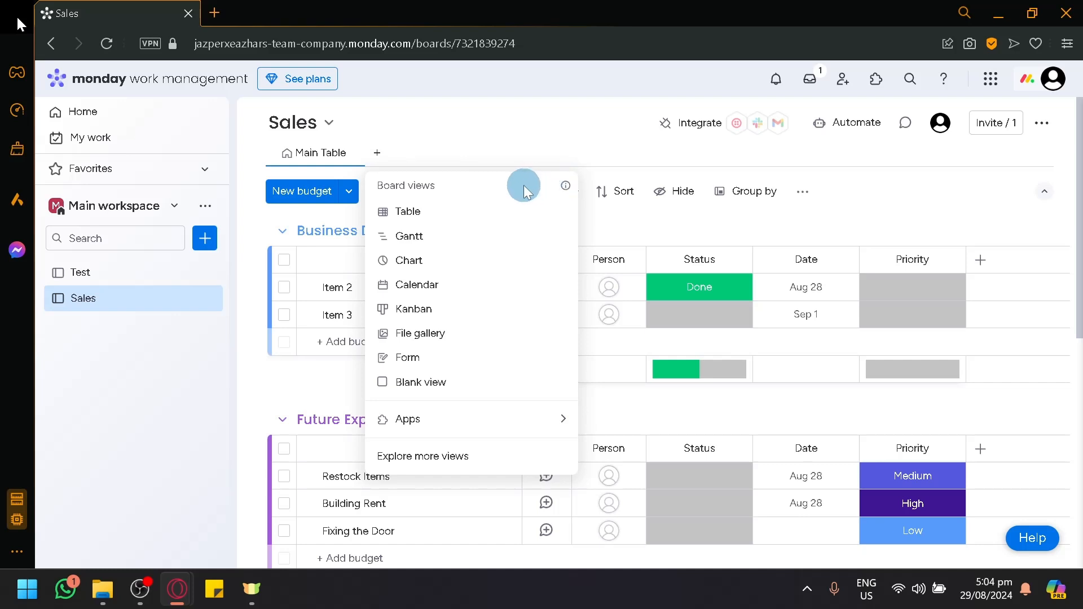
click(614, 165)
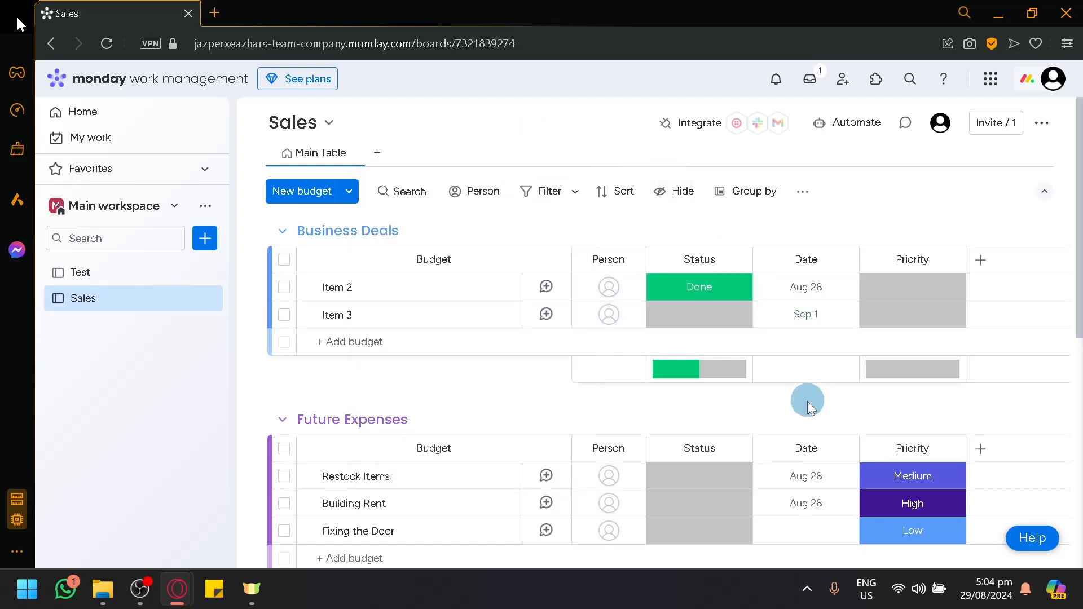
scroll(554, 491, down, 3)
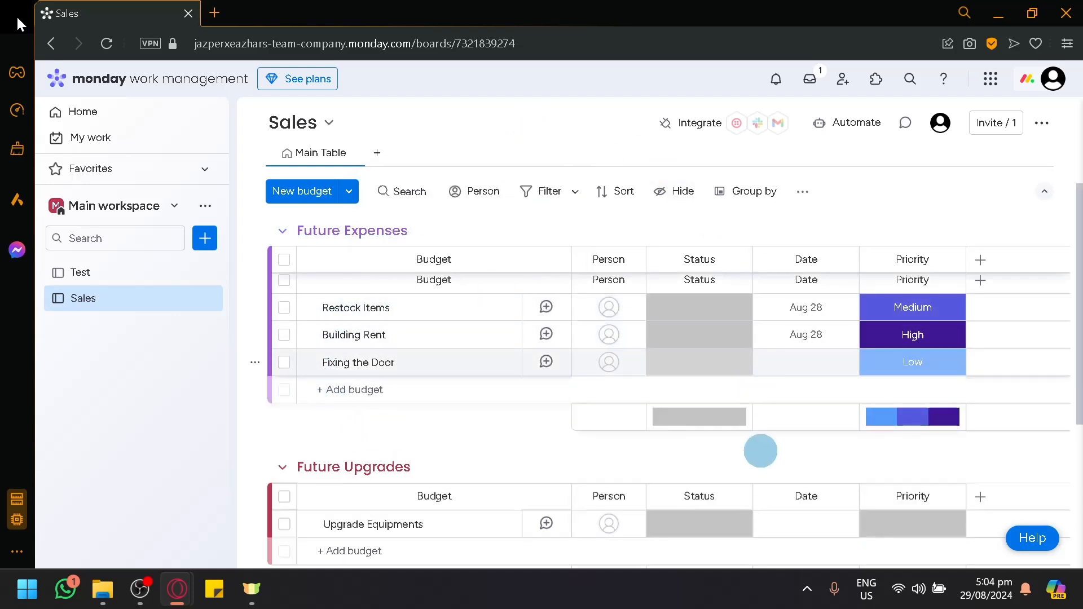
scroll(760, 451, up, 3)
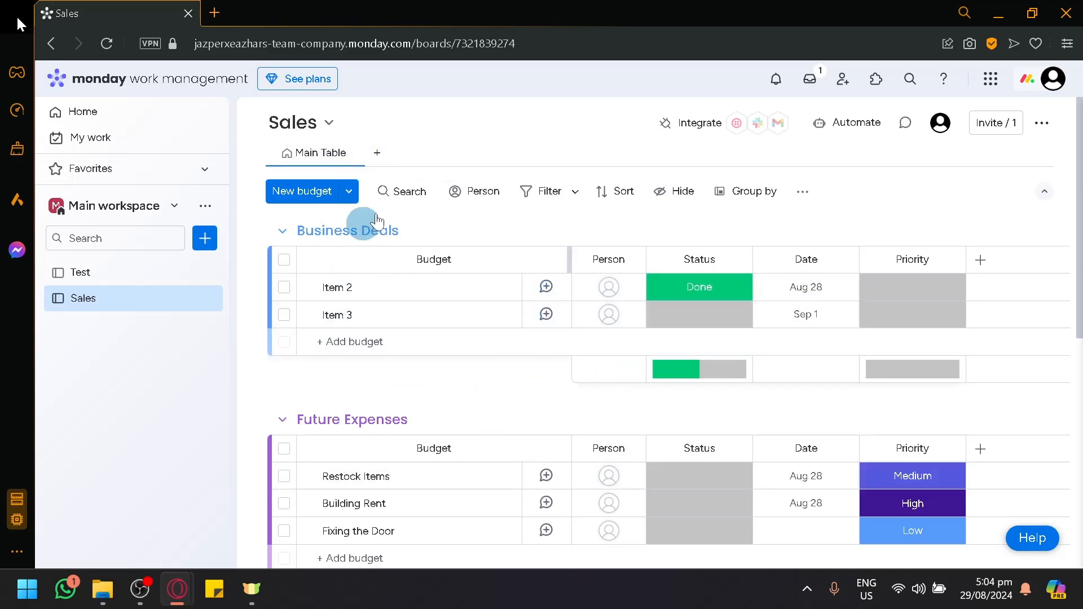
Step: Add a Kanban view to the Sales board
click(382, 158)
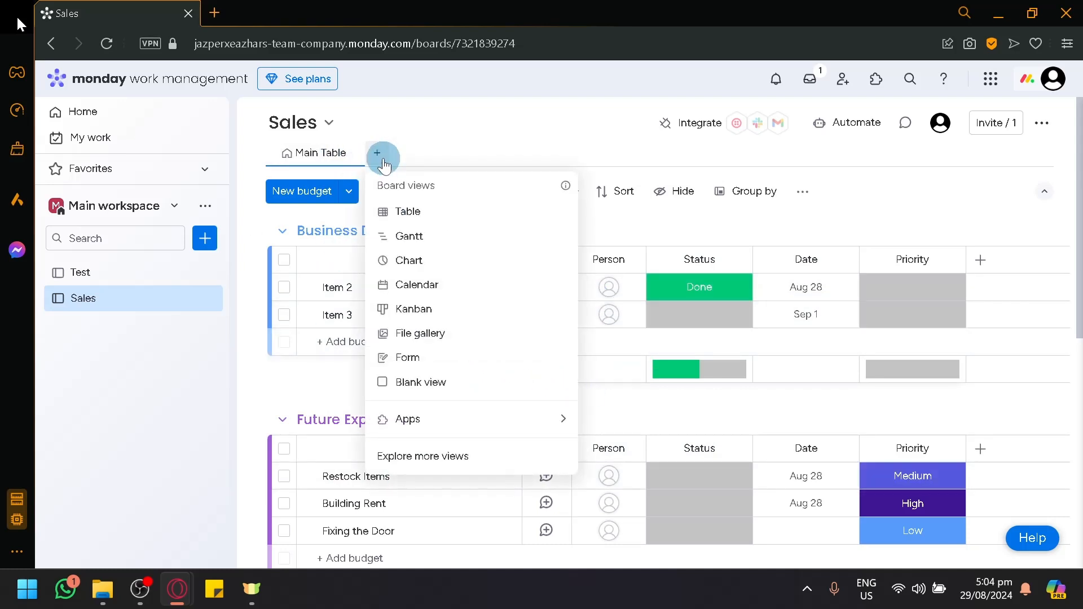
click(454, 323)
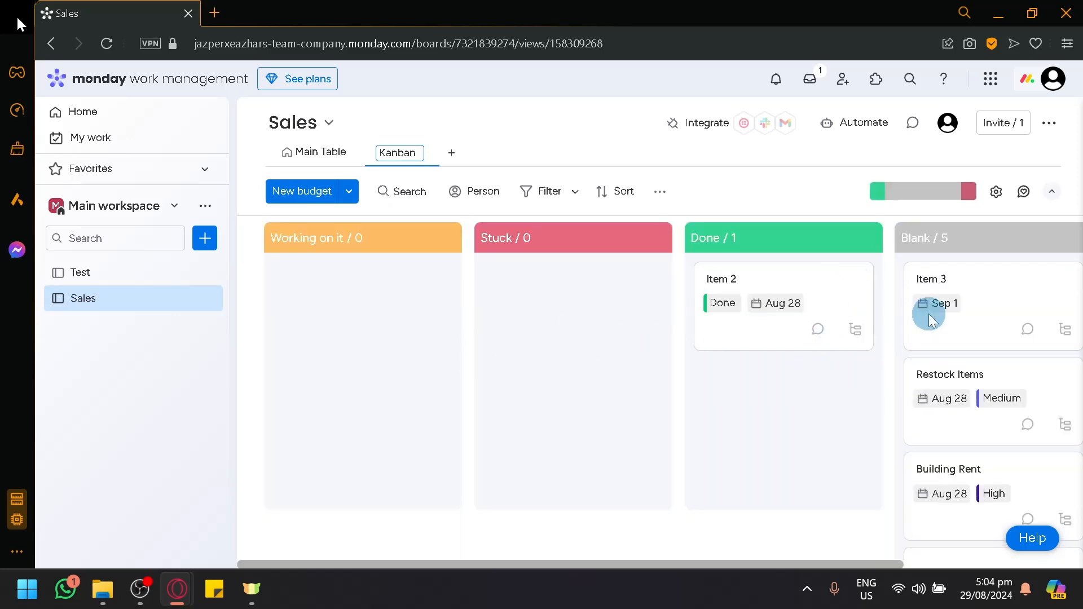
scroll(998, 389, down, 3)
scroll(998, 406, up, 3)
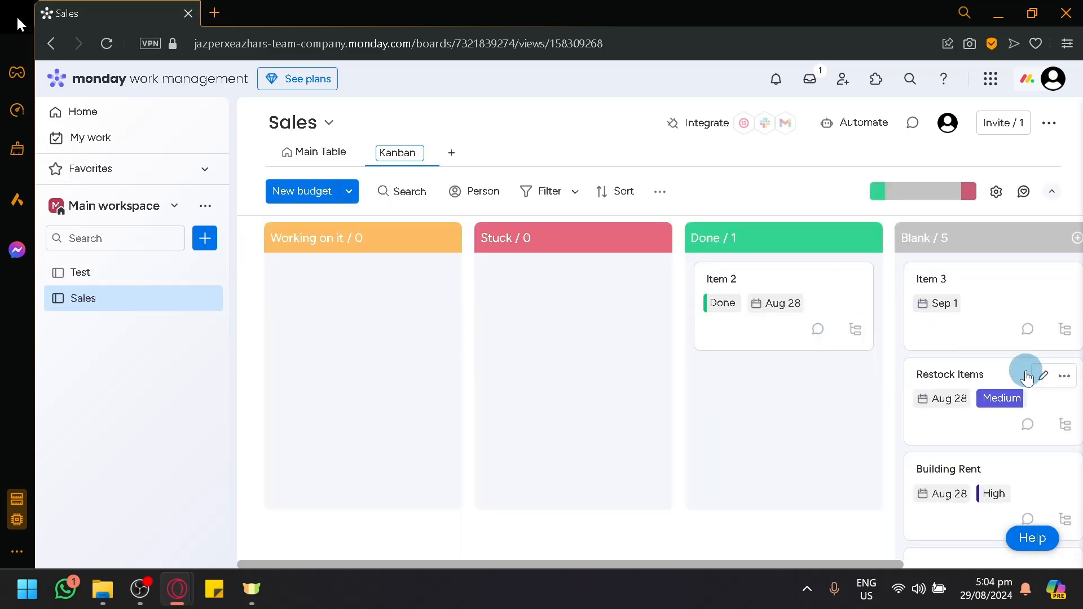
Step: Move the Restock Items and Fixing the Door cards to Working on it, and the Upgrade Equipments card to Done
drag(947, 427, 362, 321)
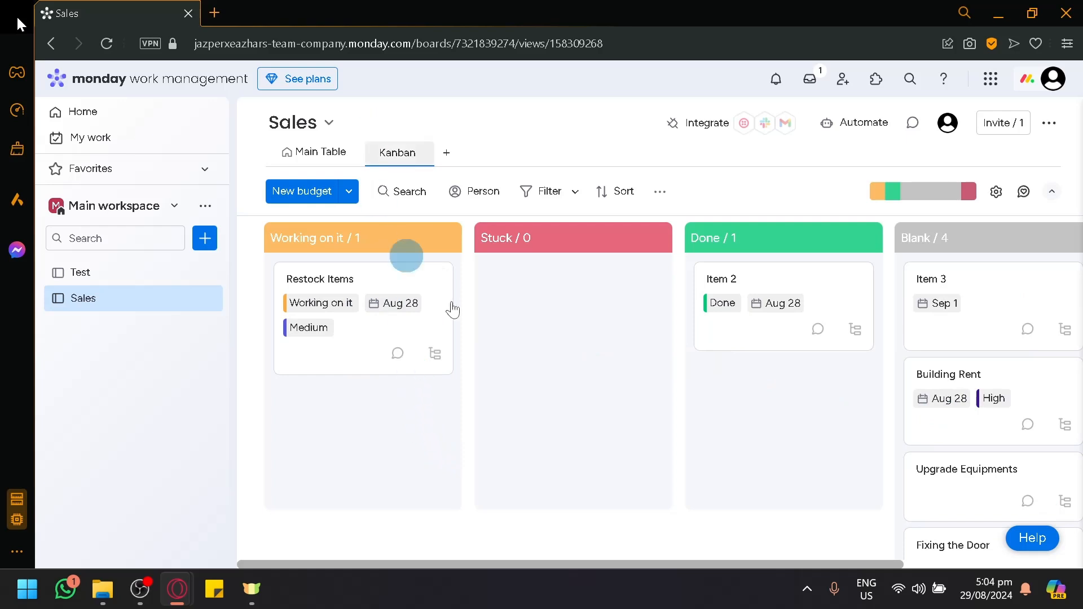
scroll(949, 488, down, 1)
drag(949, 492, 304, 420)
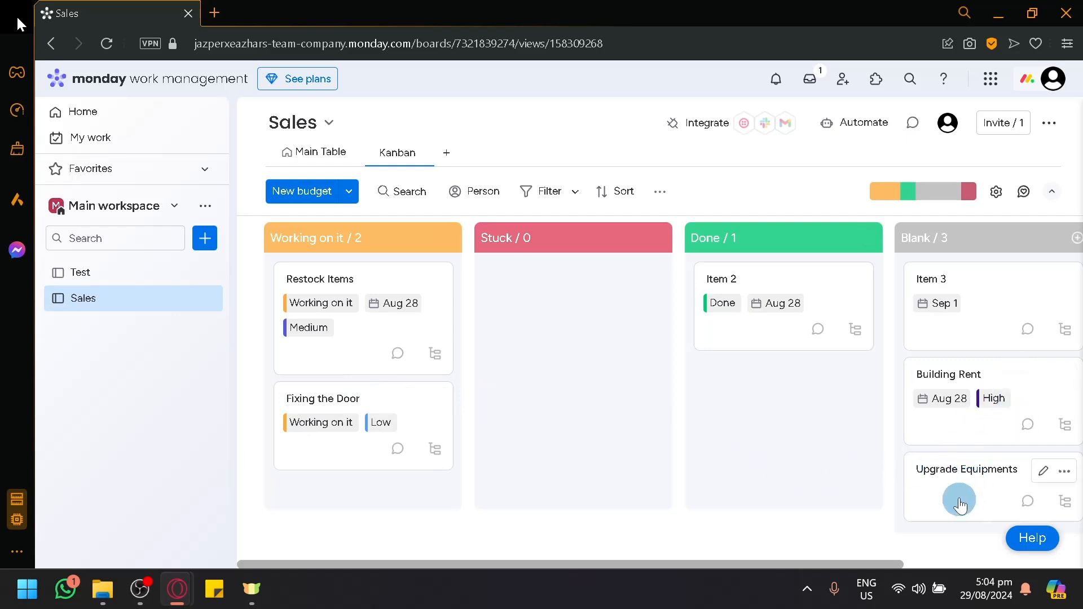
drag(960, 501, 788, 398)
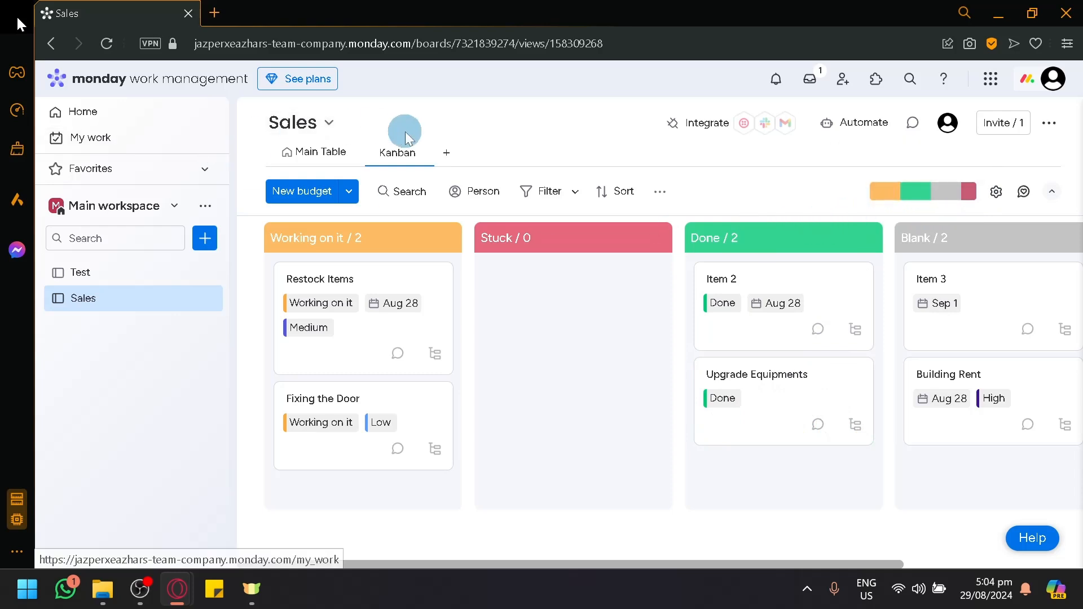
Step: Add a Calendar view to the Sales board and look over the items scheduled in August 2024
click(449, 153)
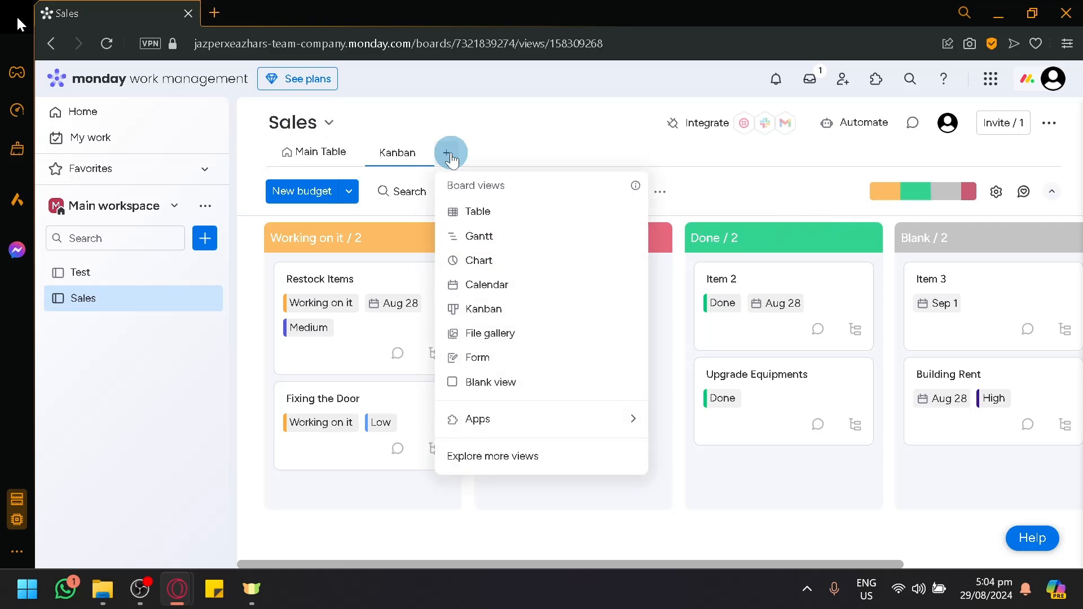
click(516, 287)
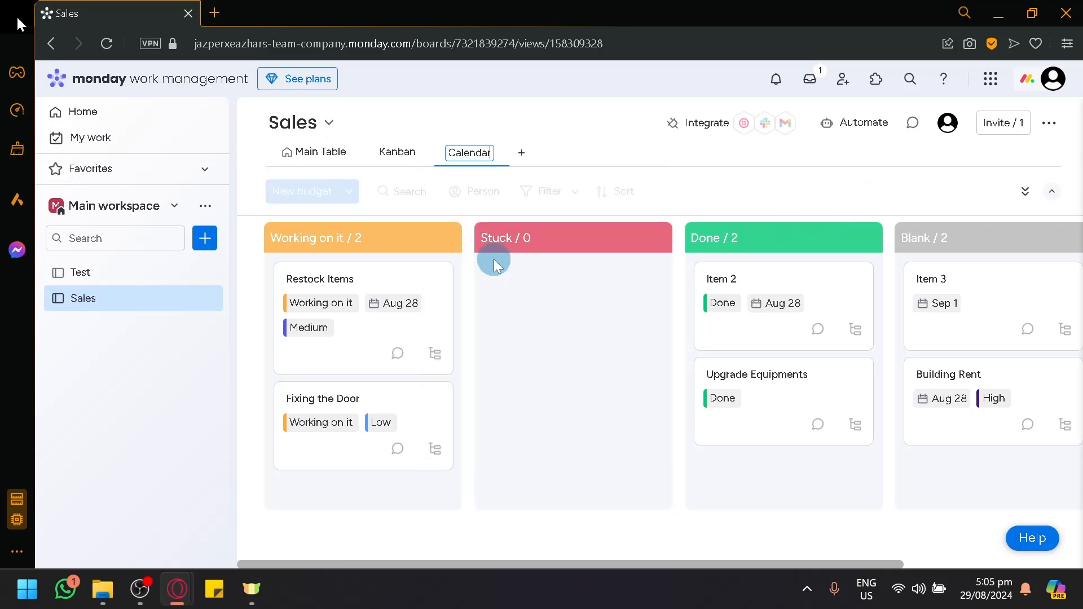
scroll(535, 328, down, 2)
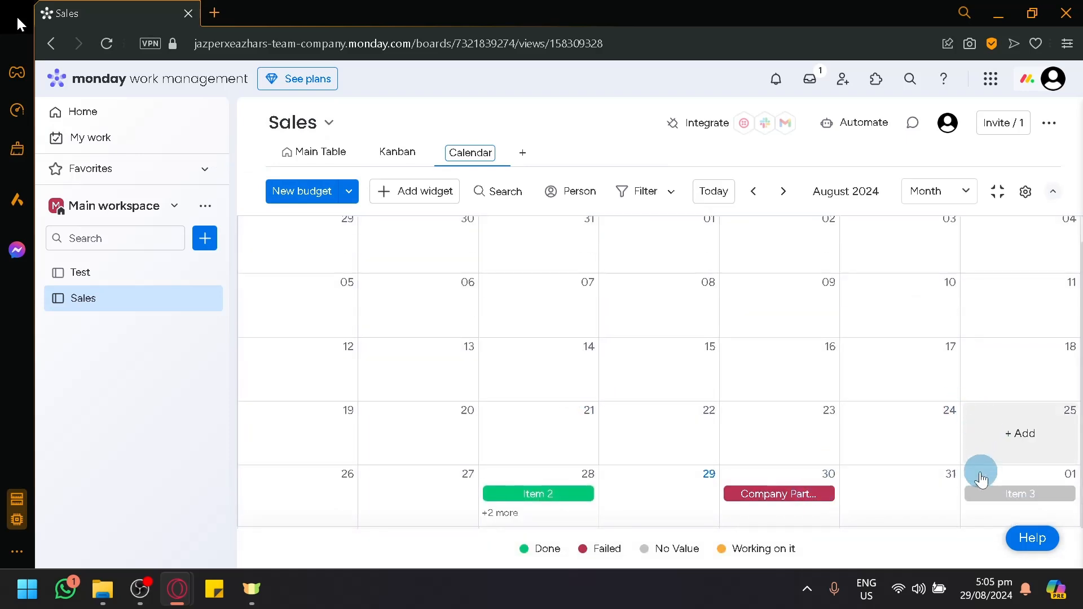
scroll(462, 294, up, 1)
Step: Return to the Main Table, view the date picker for Item 2 without changing the date, and review all groups
click(321, 154)
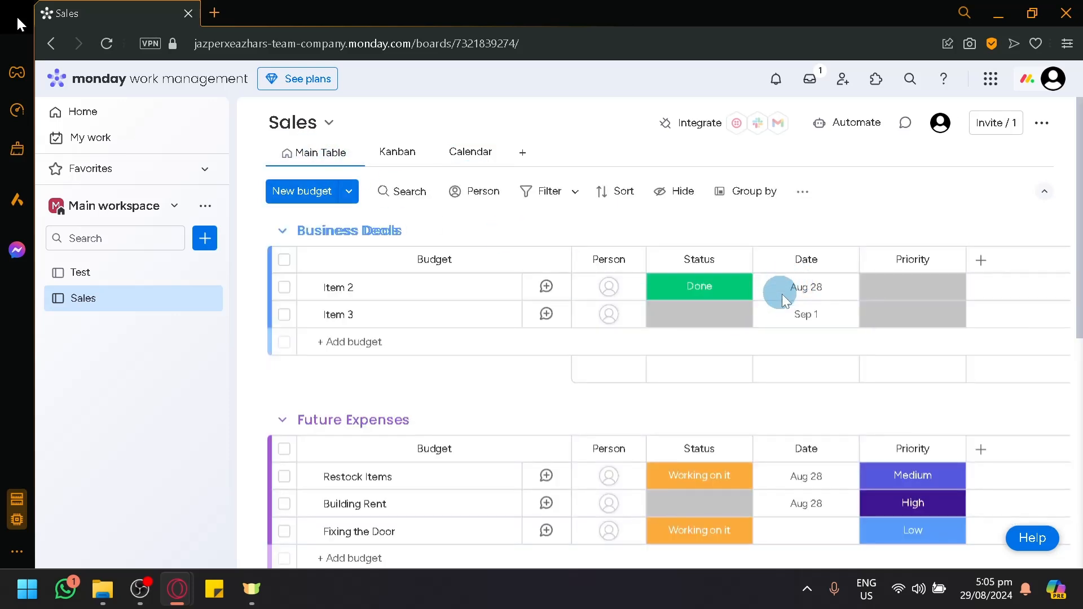
click(768, 294)
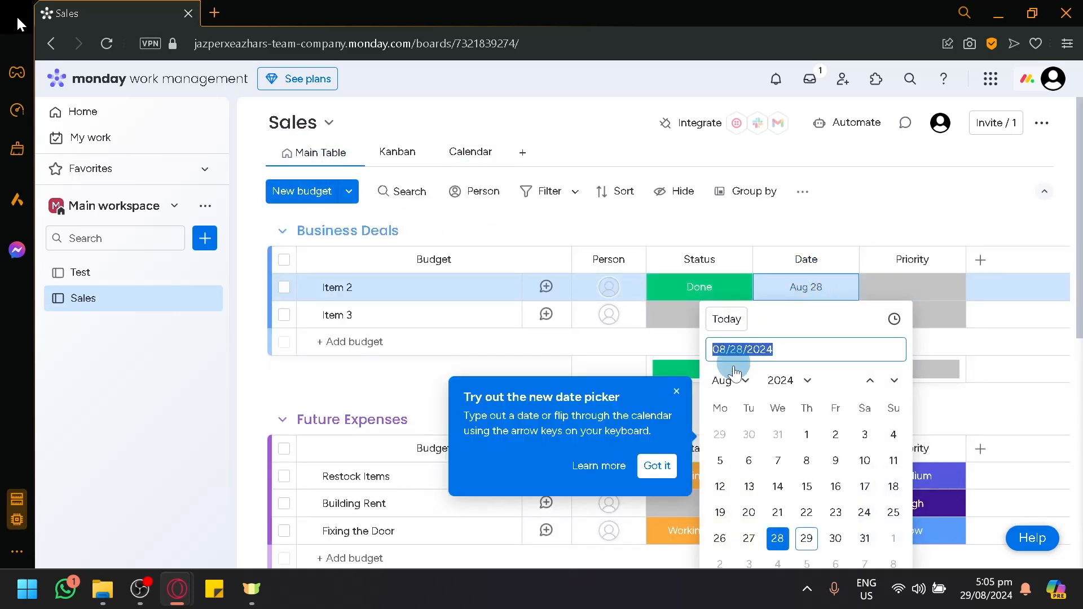
click(971, 405)
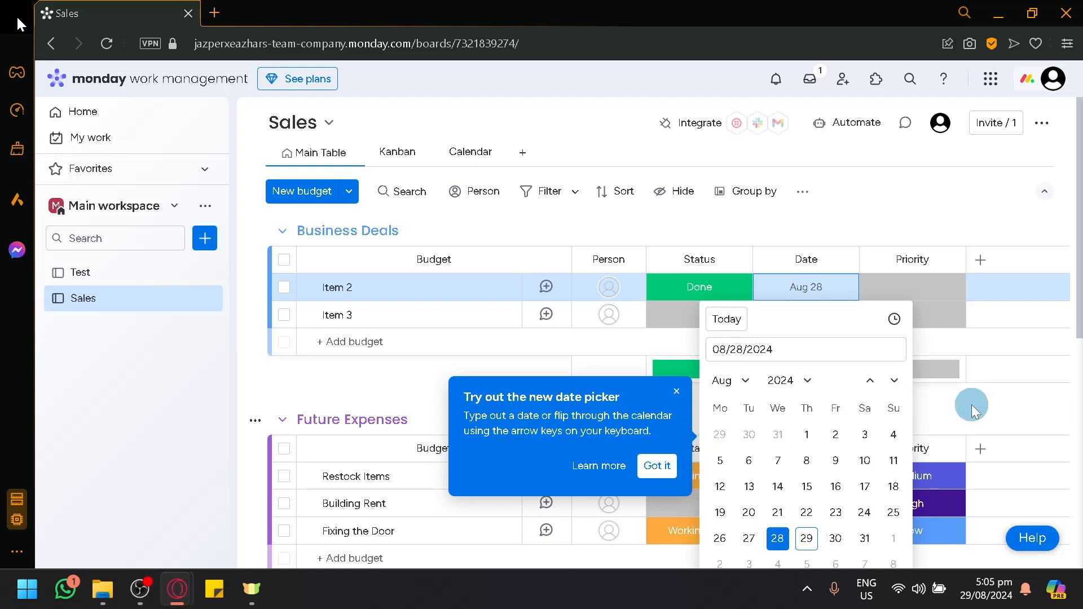
scroll(956, 388, down, 8)
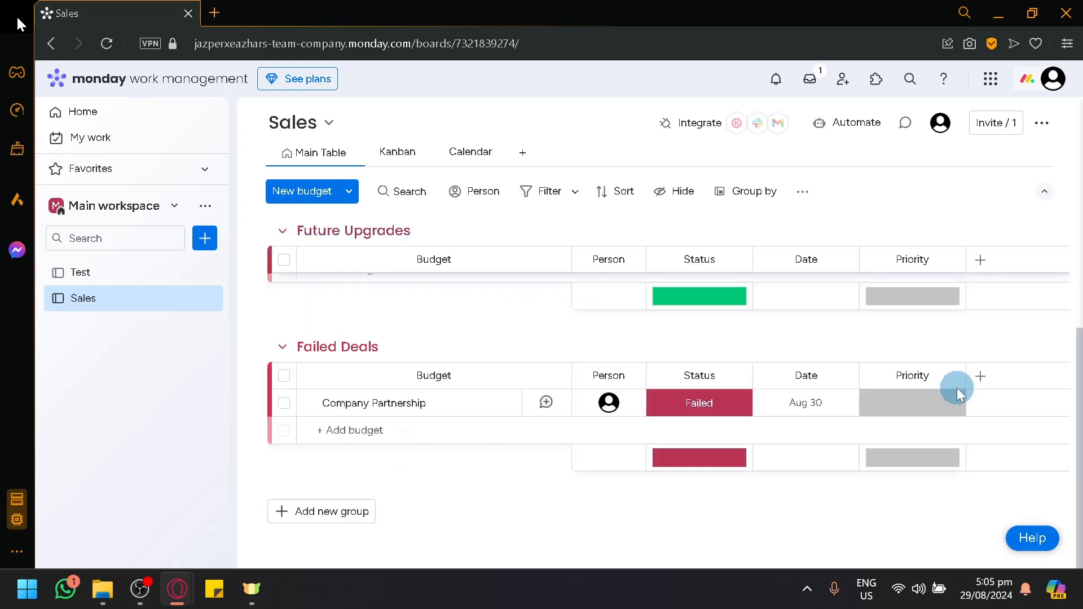
scroll(956, 388, up, 10)
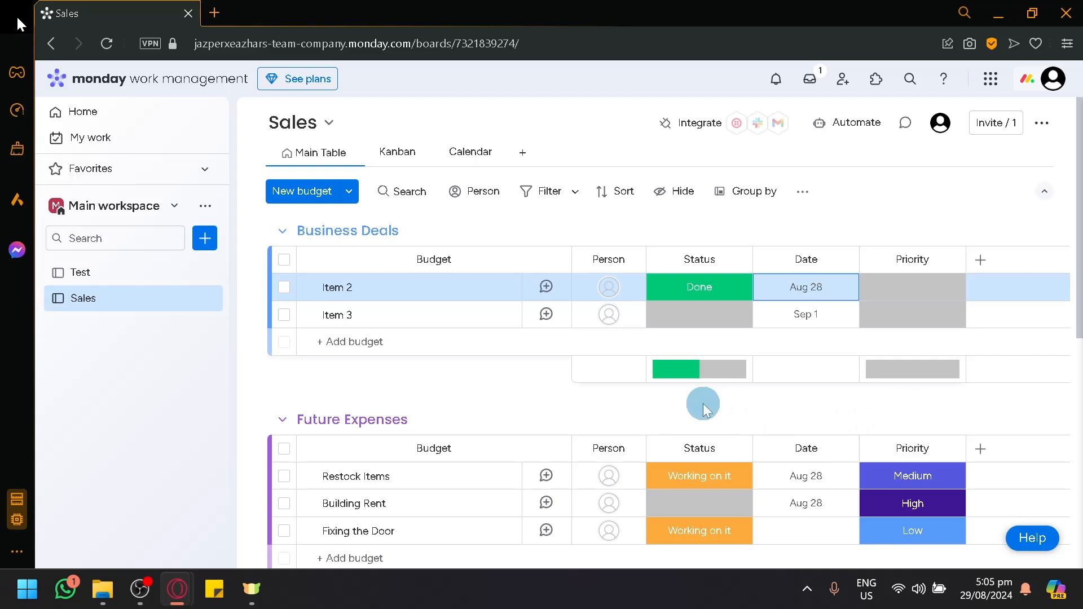
Step: Open the Test board from the workspace and look through its groups and tasks
click(106, 282)
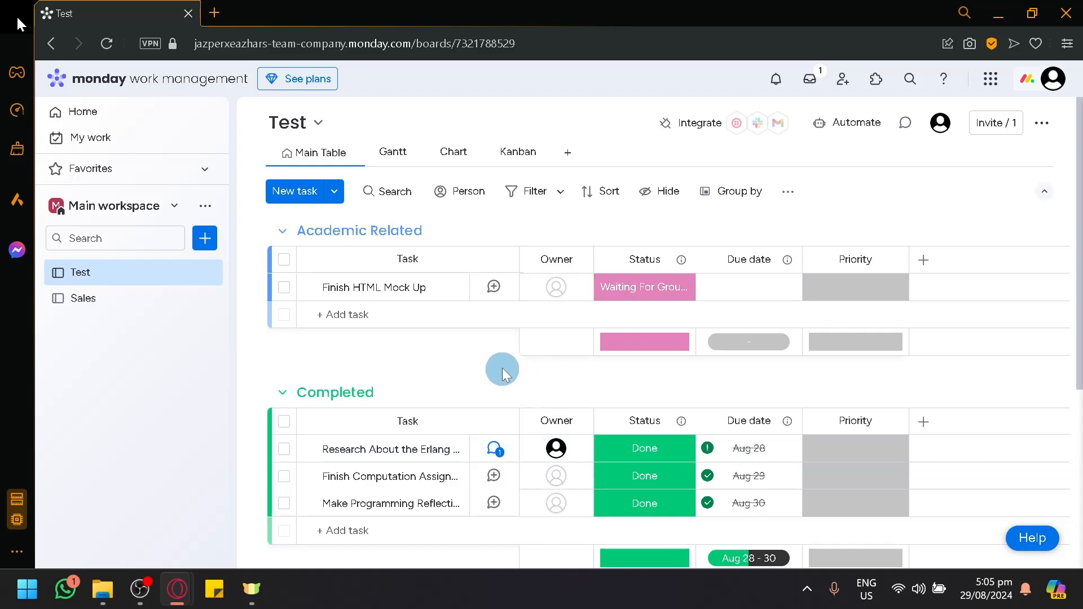
scroll(502, 370, down, 3)
scroll(466, 356, up, 3)
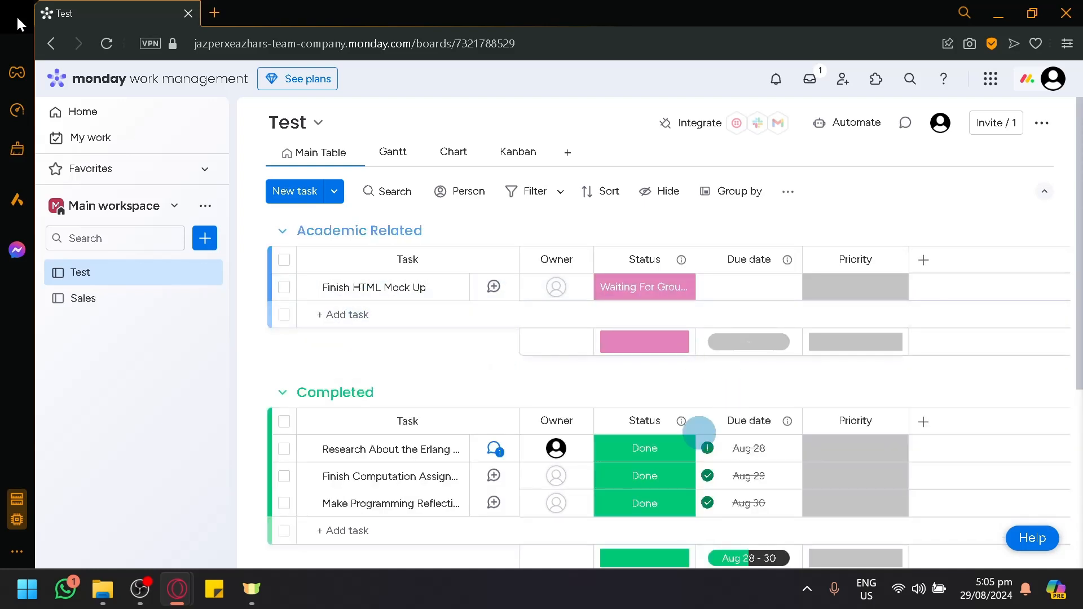